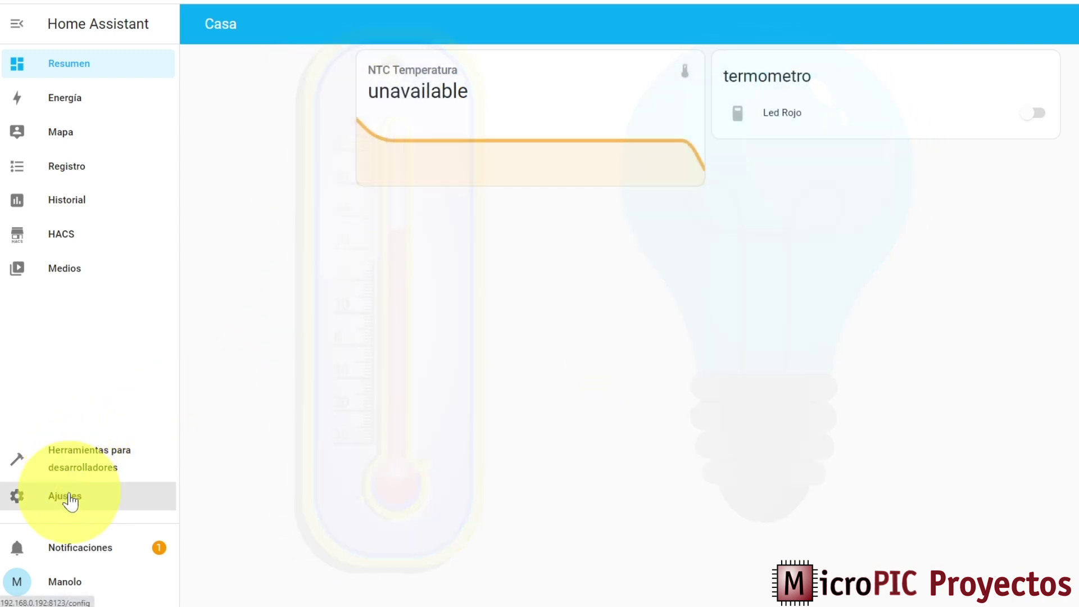
# Open the automations settings and start a new automation from scratch.
pyautogui.click(72, 497)
pyautogui.click(601, 188)
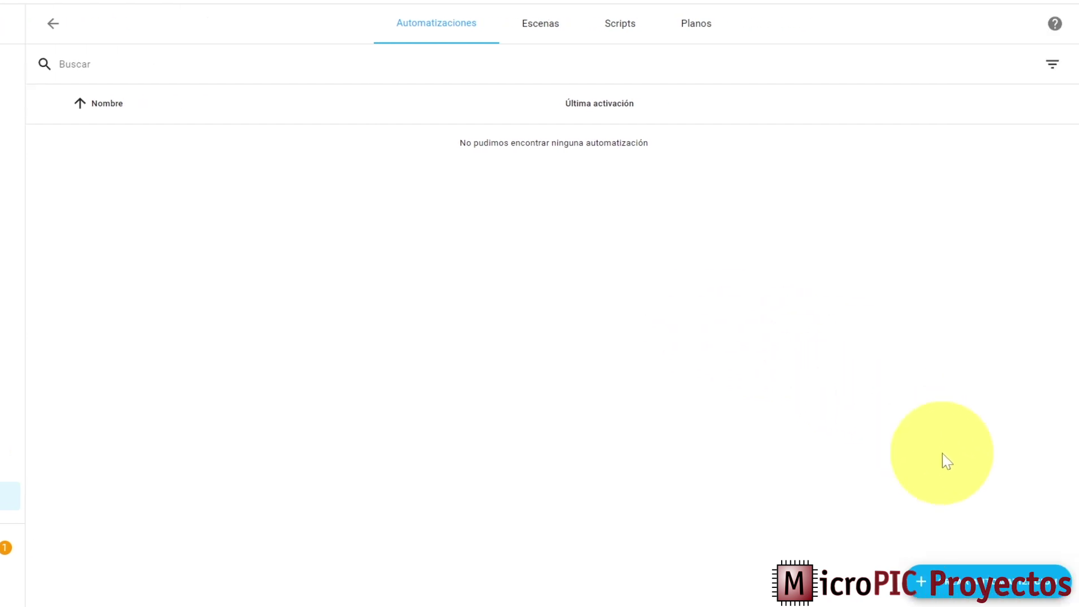
pyautogui.click(1006, 587)
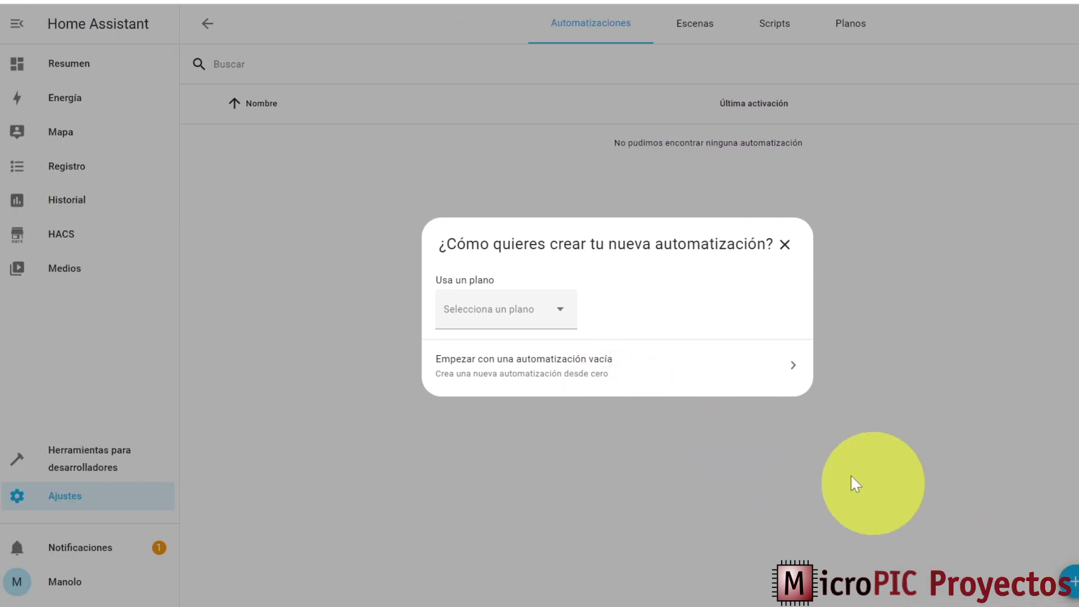
pyautogui.click(486, 366)
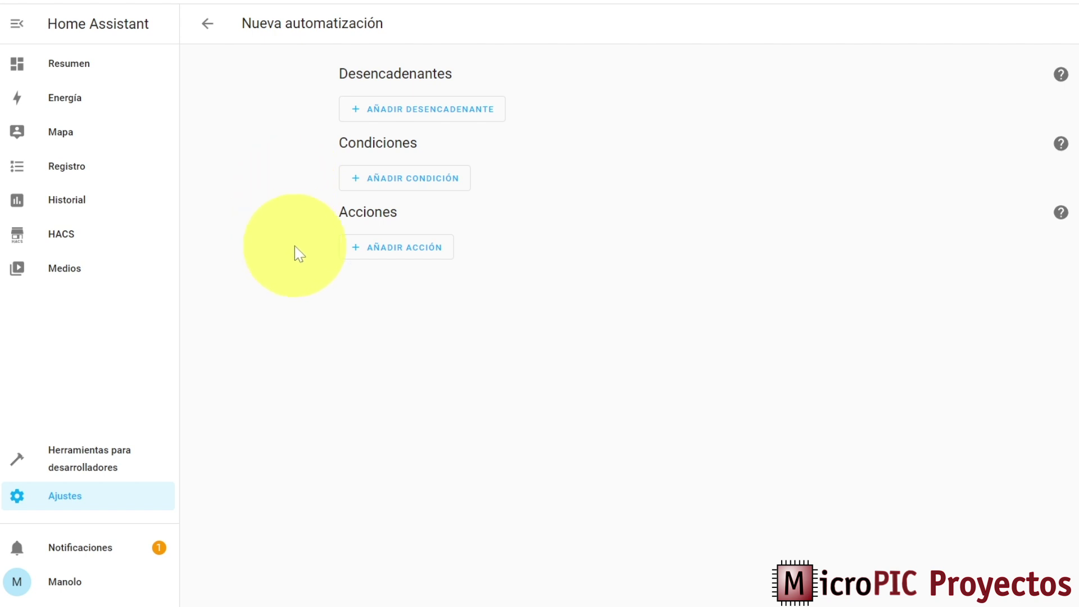
# Add a state (Estado) trigger that fires when the NTC Temperatura entity changes.
pyautogui.click(407, 117)
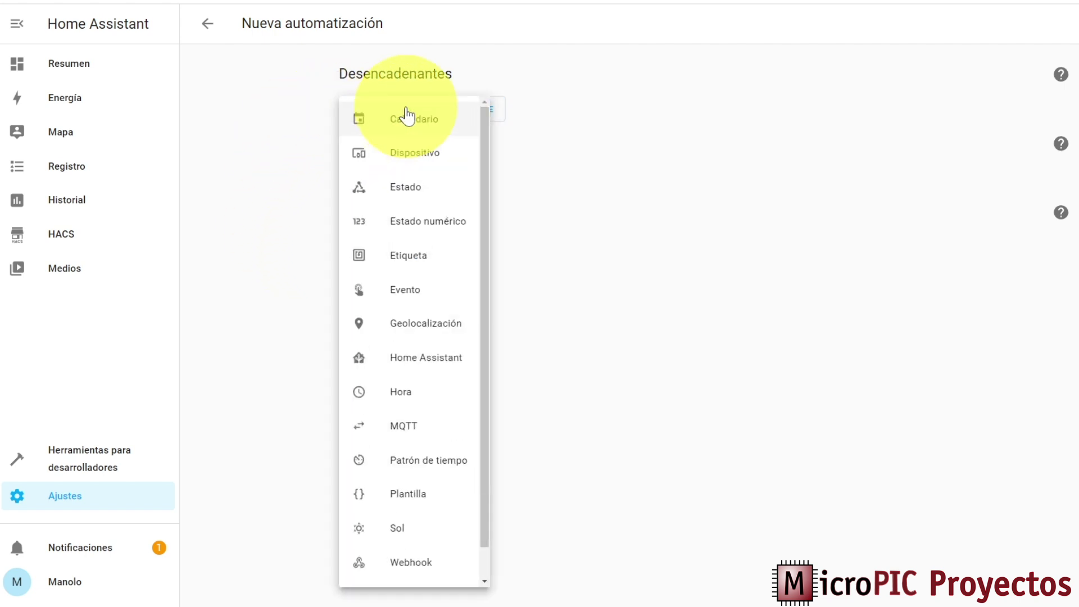
pyautogui.click(406, 188)
pyautogui.click(386, 190)
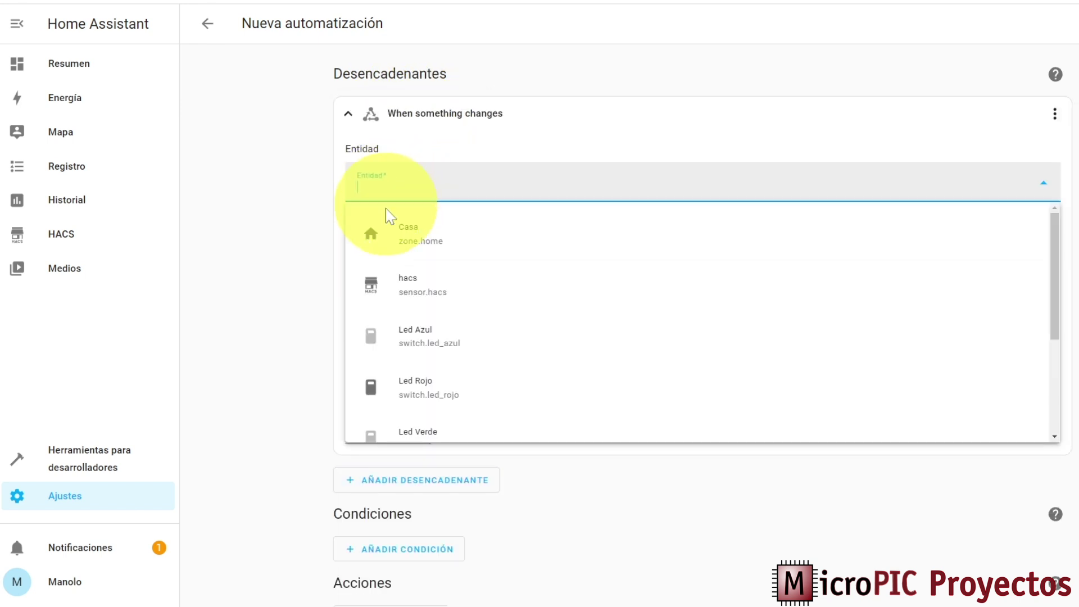
pyautogui.scroll(-3, 444, 294)
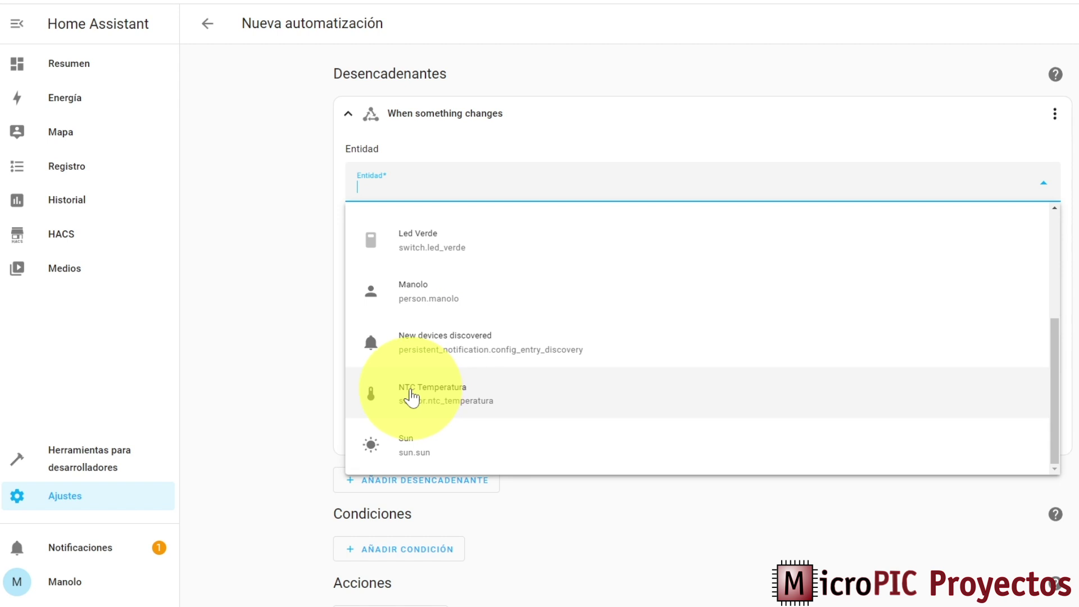
pyautogui.click(447, 398)
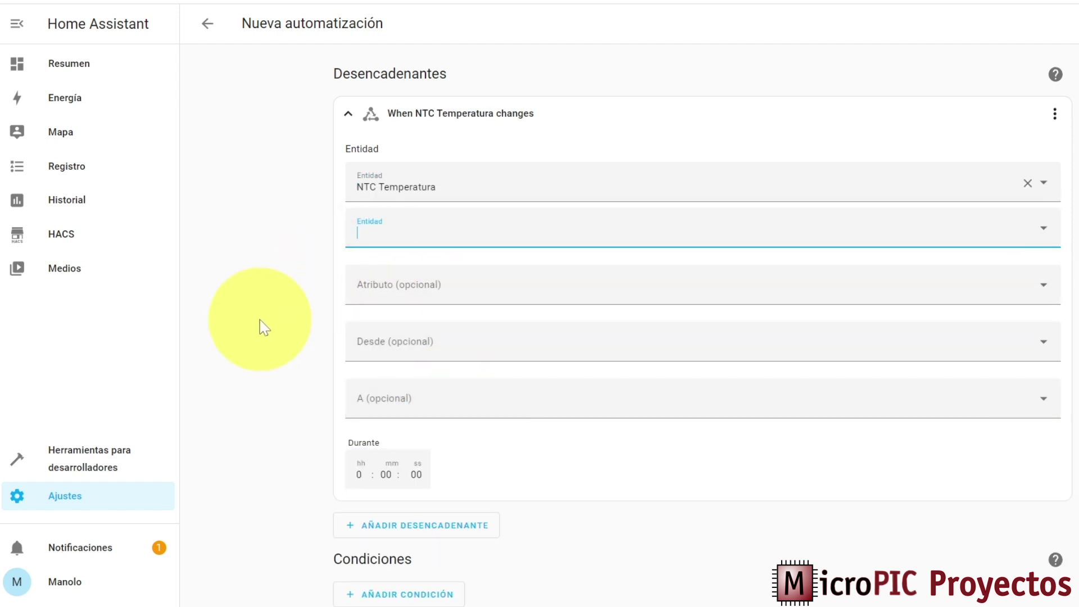
# Add a numeric state (Estado numérico) condition requiring NTC Temperatura to be below 35.
pyautogui.scroll(-2, 260, 321)
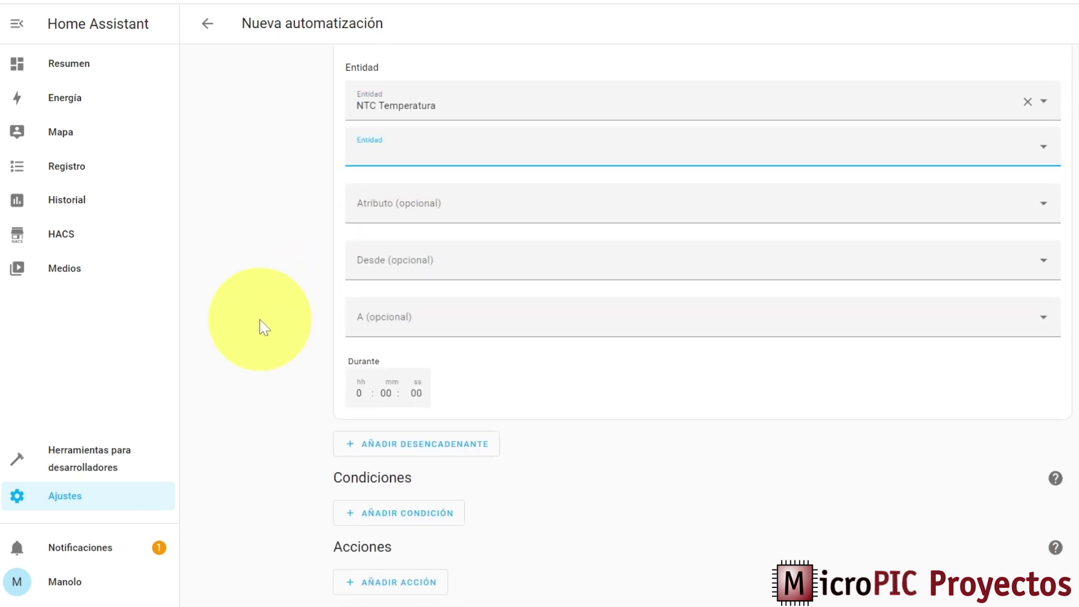
pyautogui.click(397, 520)
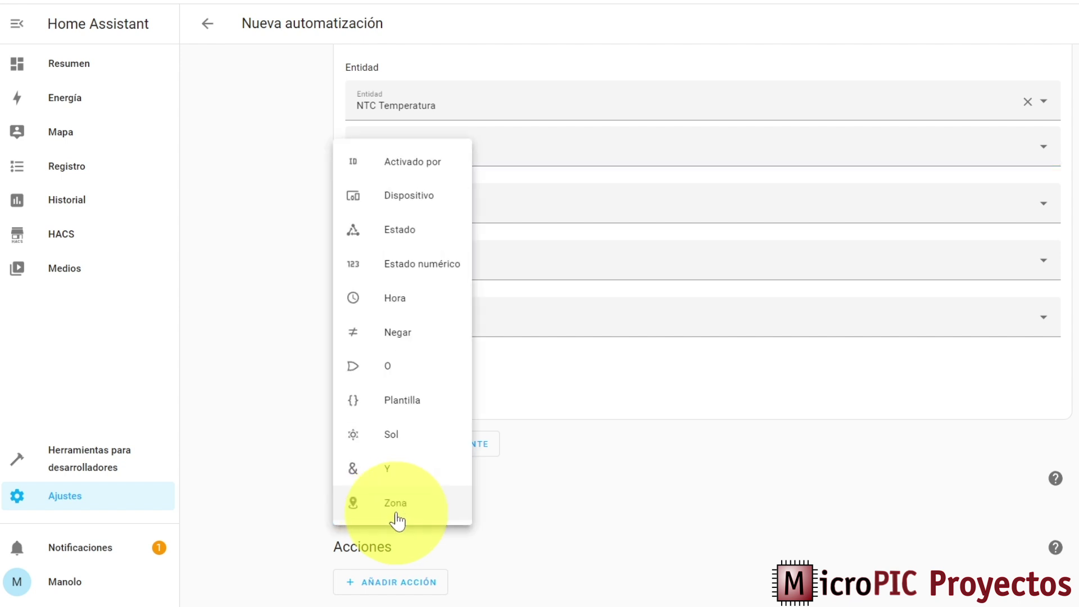
pyautogui.click(417, 276)
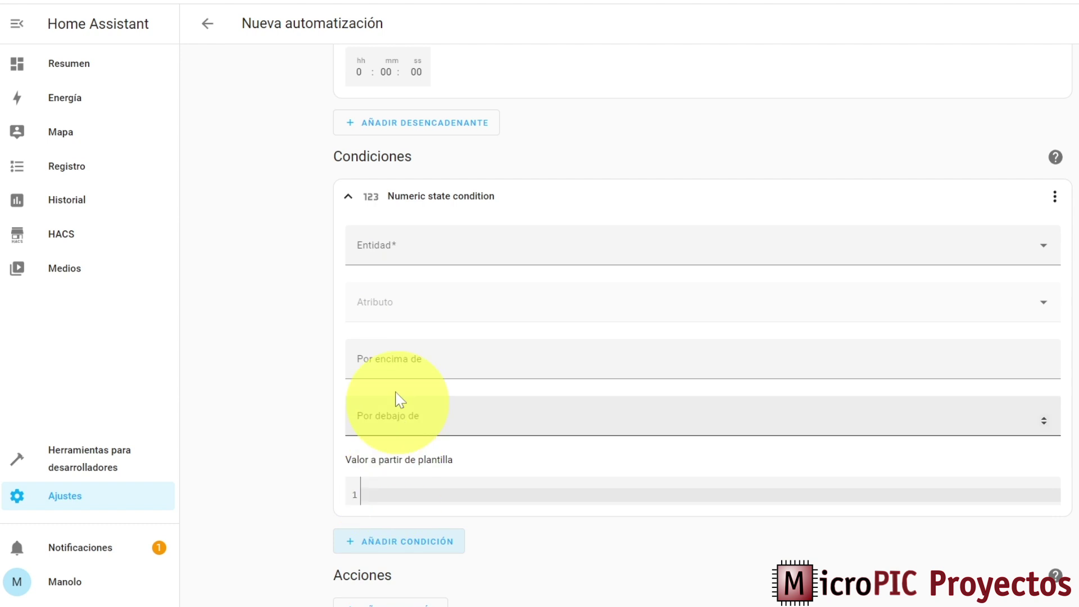
pyautogui.click(382, 269)
pyautogui.scroll(-5, 397, 441)
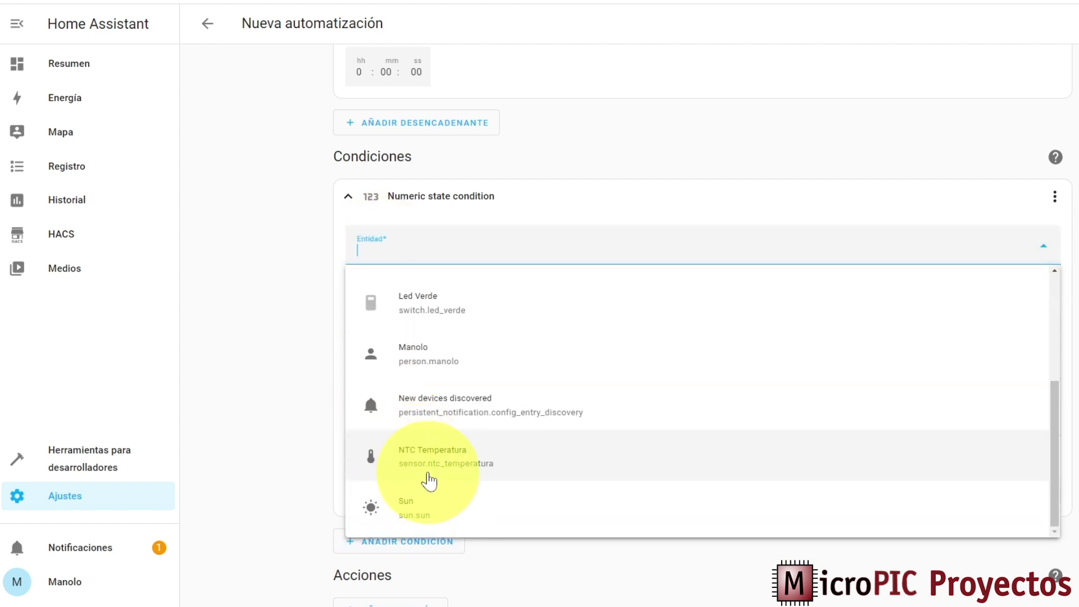
pyautogui.click(429, 469)
pyautogui.click(384, 421)
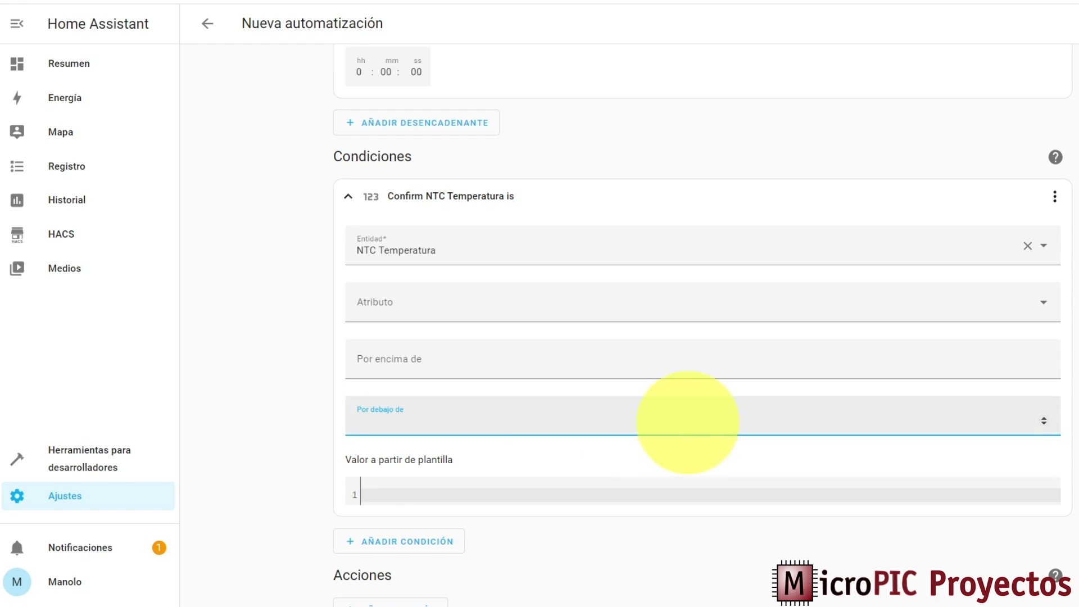
pyautogui.click(281, 264)
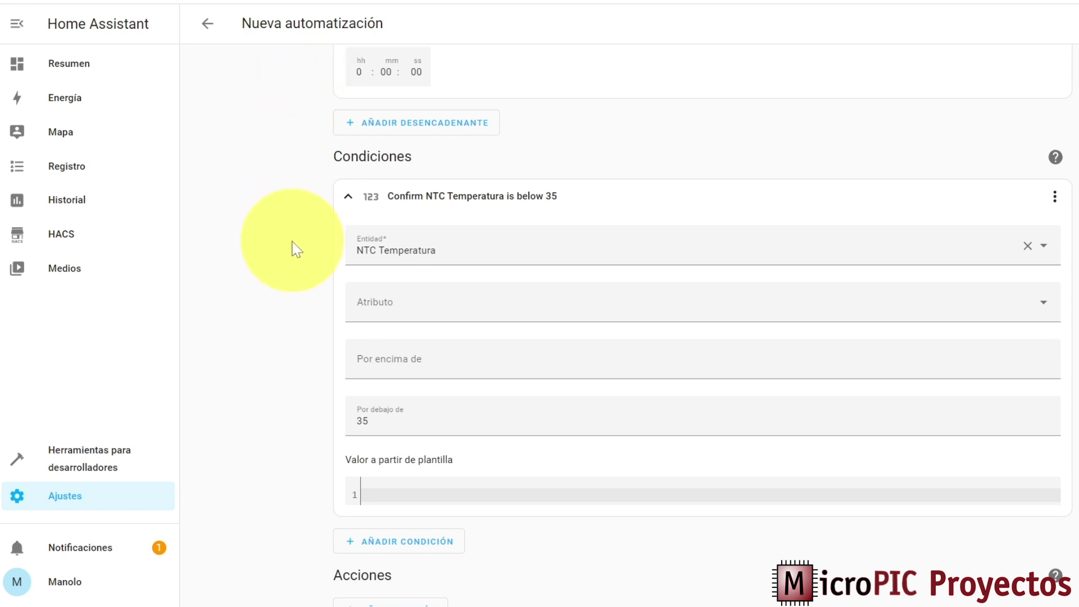
# Add a device (Dispositivo) action for termometro with the action Encender Led Rojo.
pyautogui.scroll(-1, 291, 267)
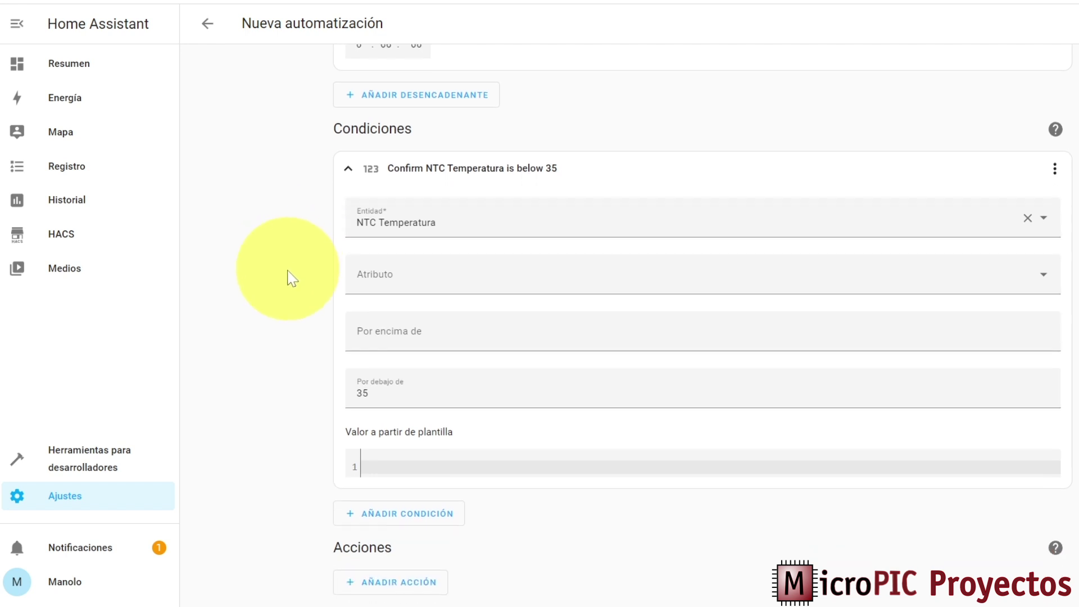
pyautogui.click(394, 590)
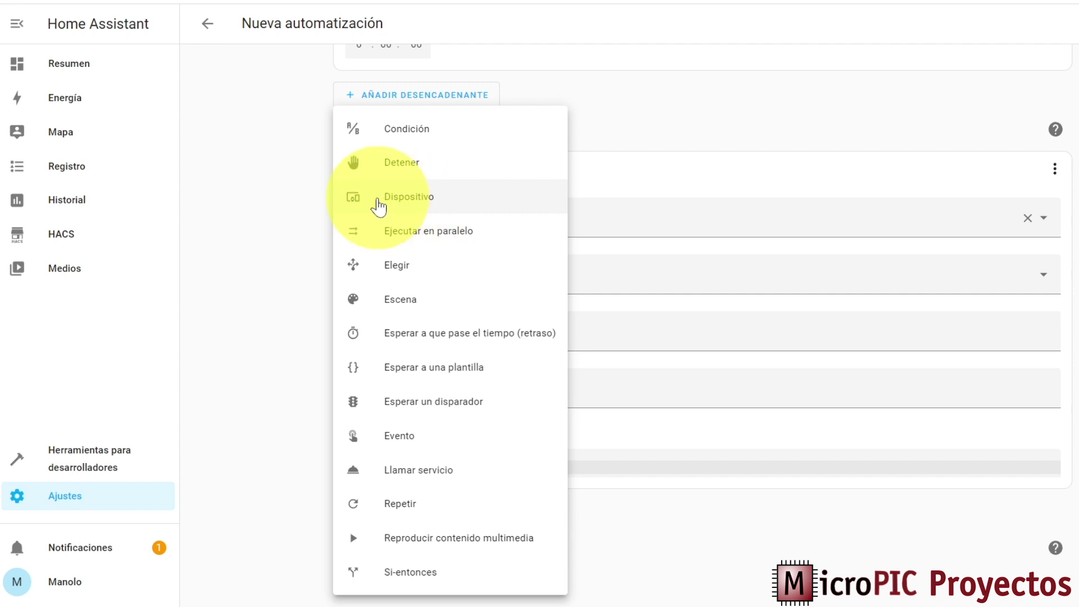
pyautogui.click(403, 201)
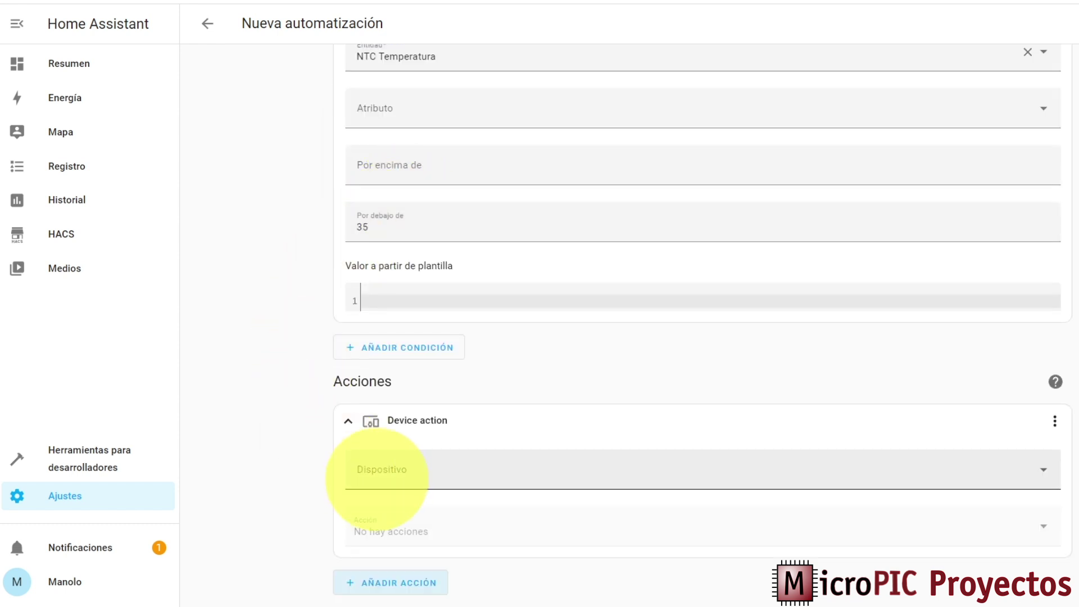
pyautogui.click(377, 479)
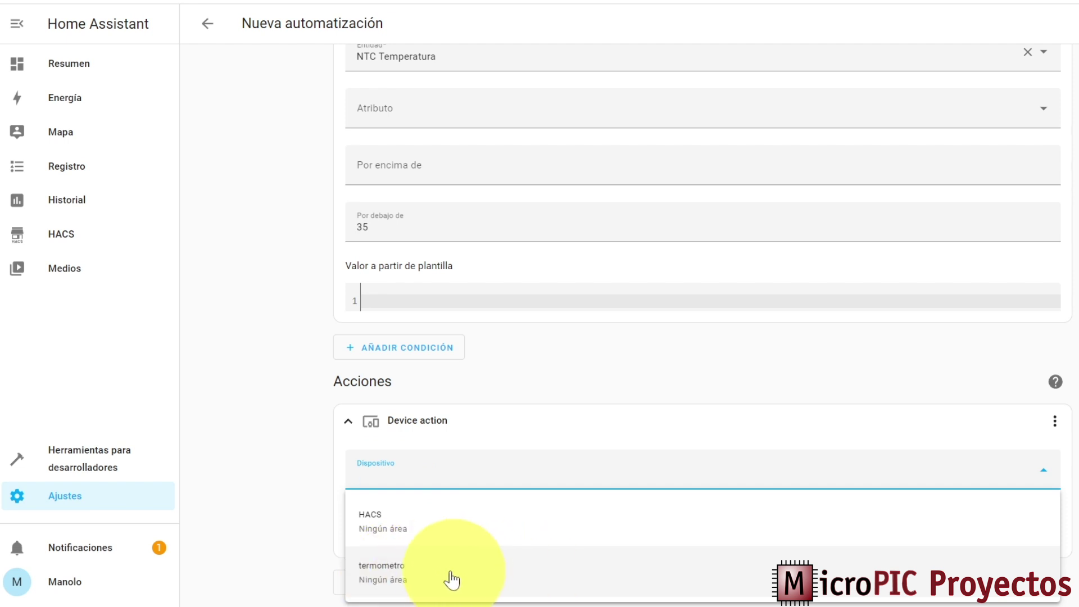
pyautogui.click(384, 579)
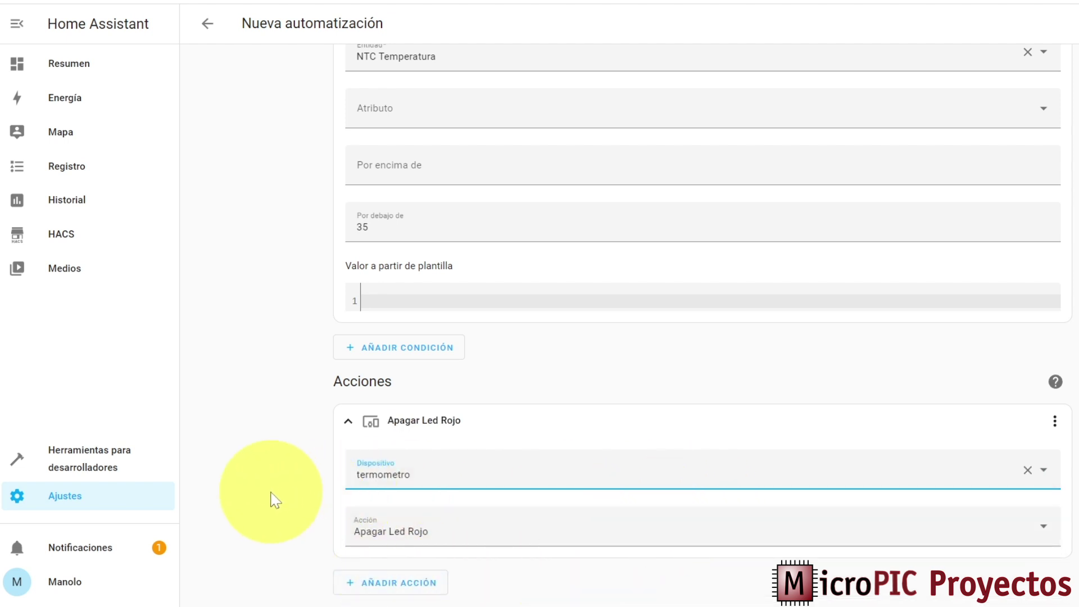
pyautogui.click(376, 540)
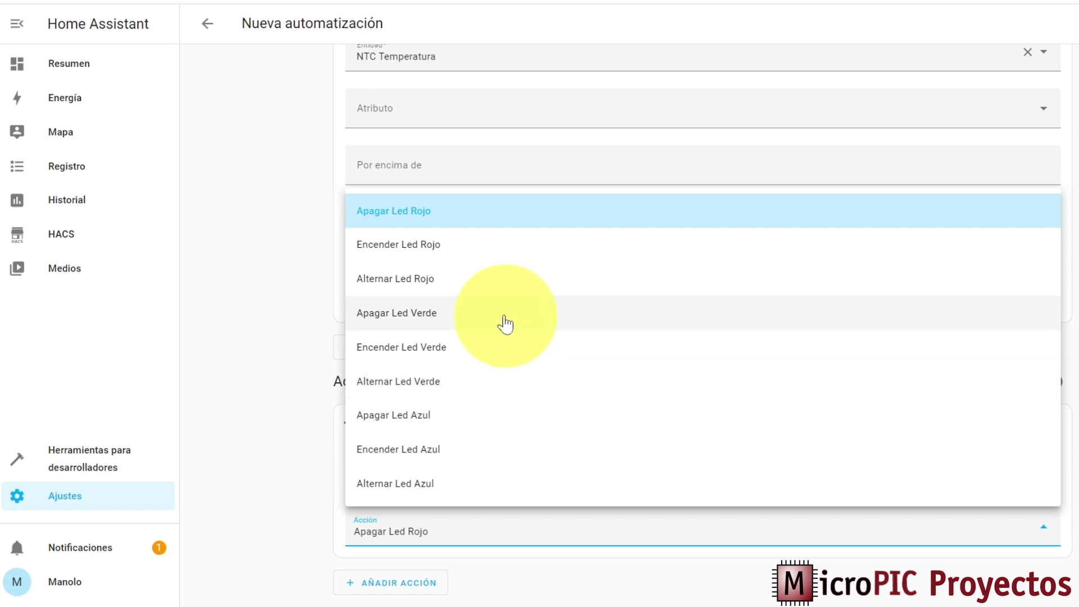
pyautogui.click(440, 247)
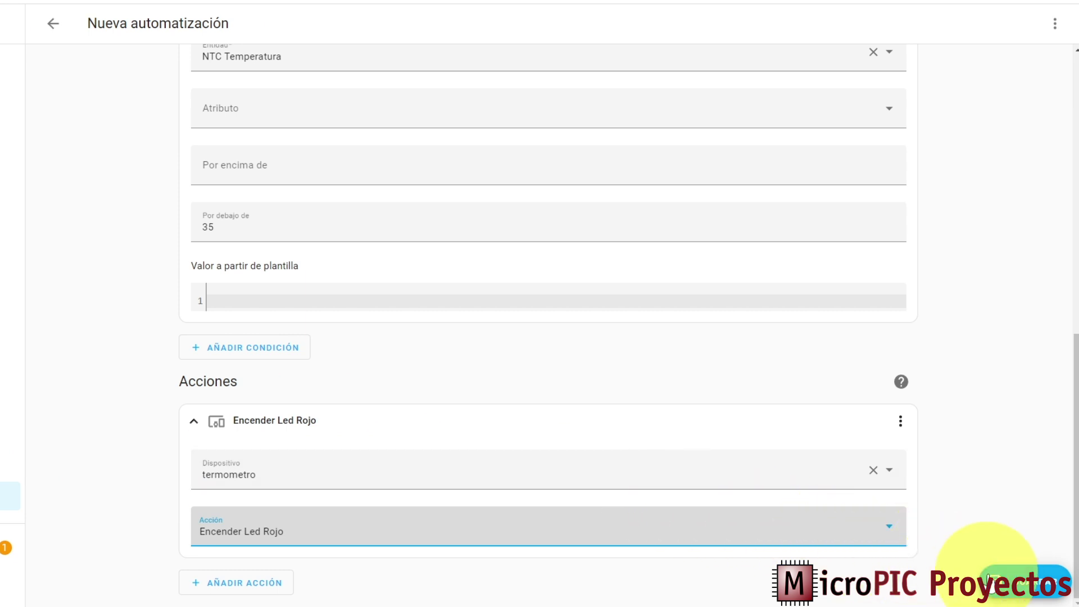
# Save the automation under the name "Encender bombilla".
pyautogui.click(1016, 599)
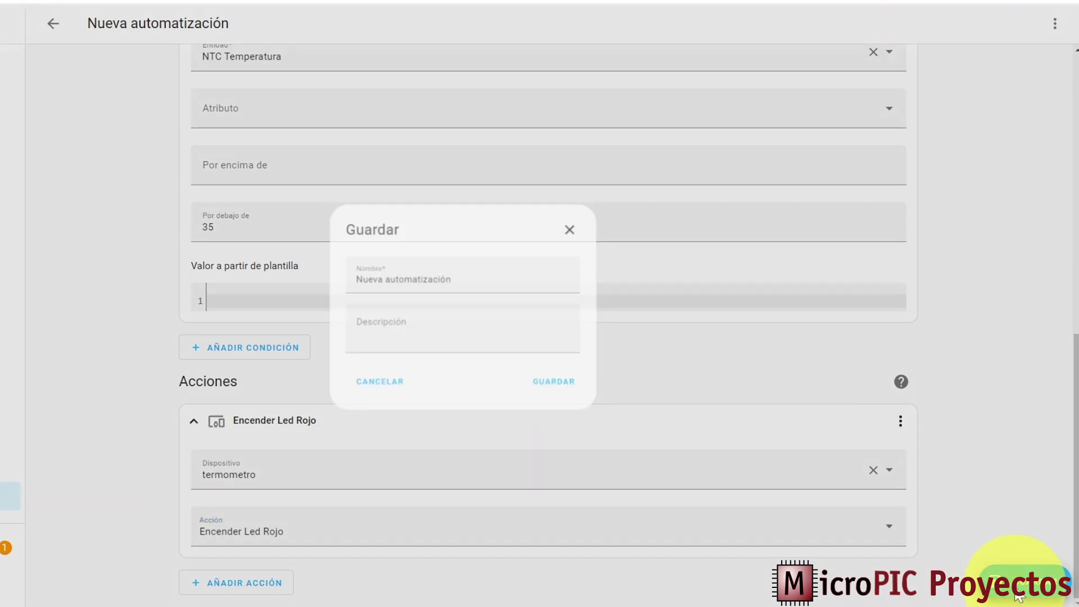
pyautogui.moveTo(480, 281); pyautogui.dragTo(413, 277)
pyautogui.moveTo(560, 275); pyautogui.dragTo(464, 273)
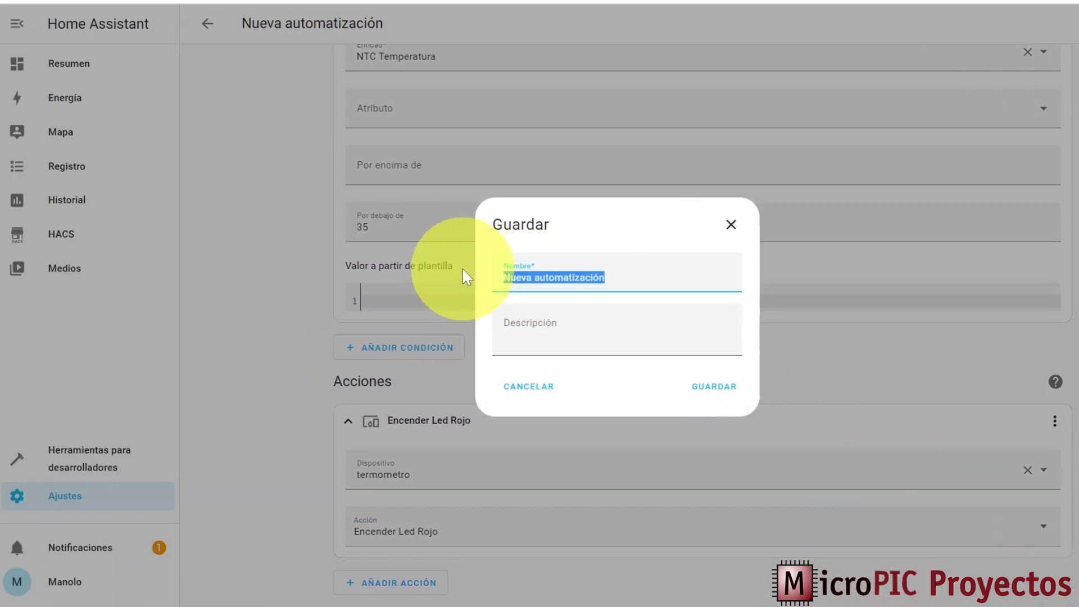
pyautogui.write('Ence')
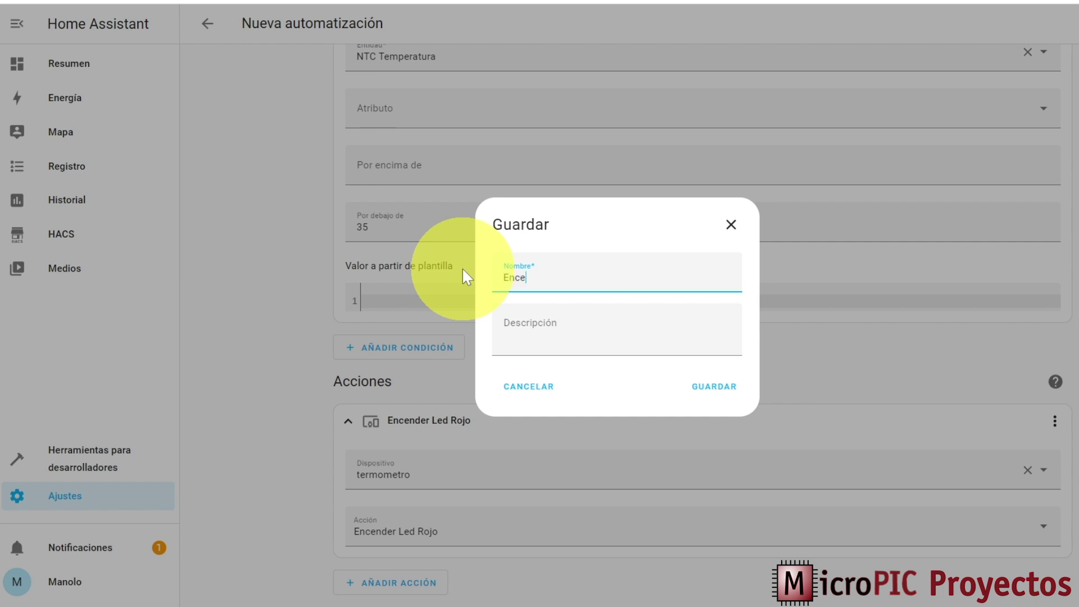
pyautogui.write('nder bombilla')
pyautogui.press('Return')
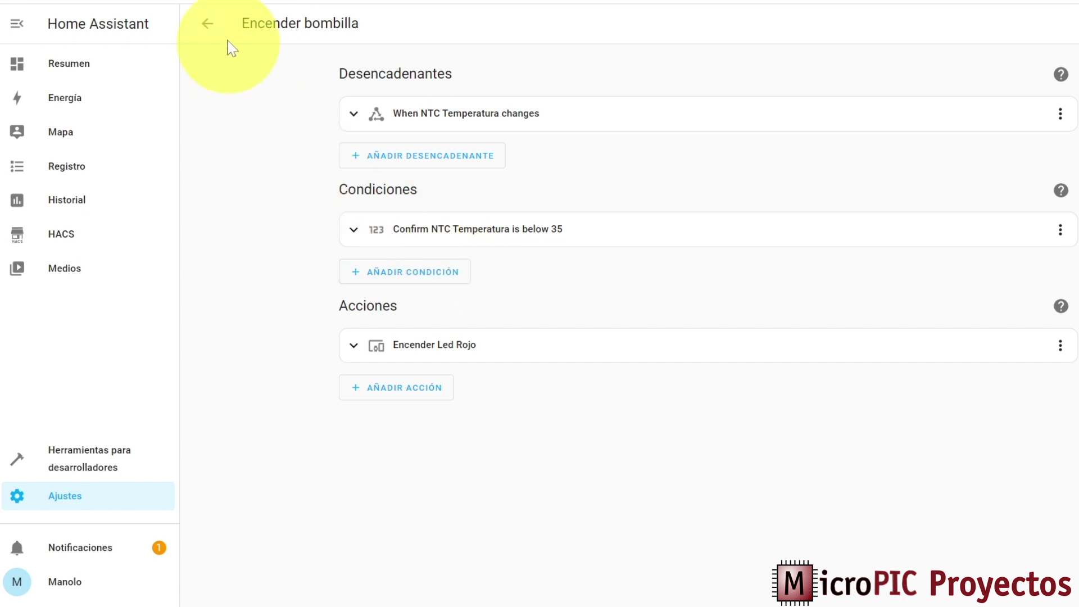
# Return to the automations list and start a second automation from scratch.
pyautogui.click(206, 25)
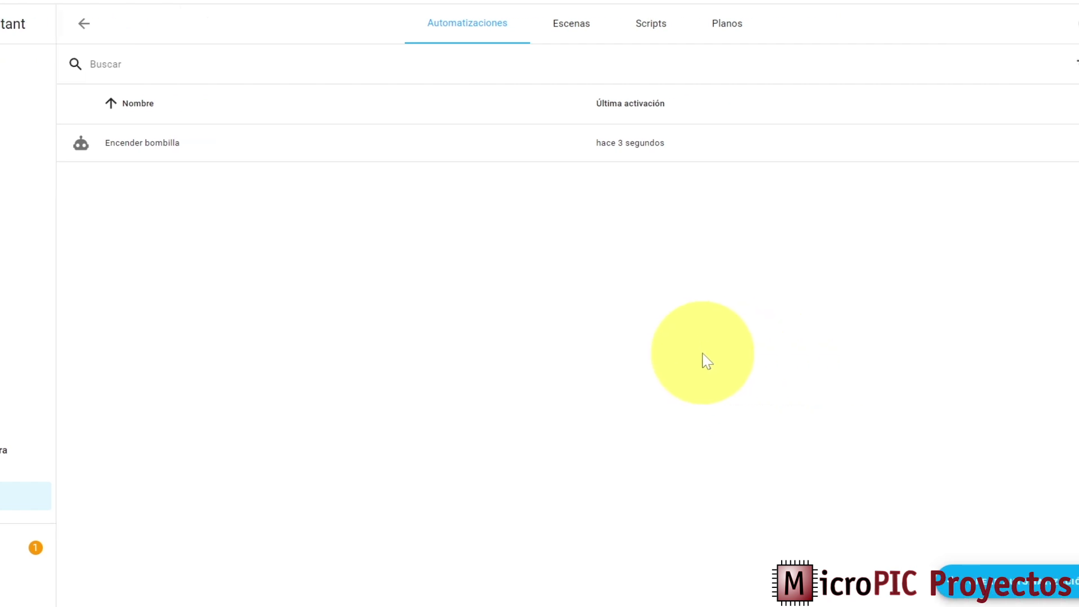
pyautogui.click(1012, 588)
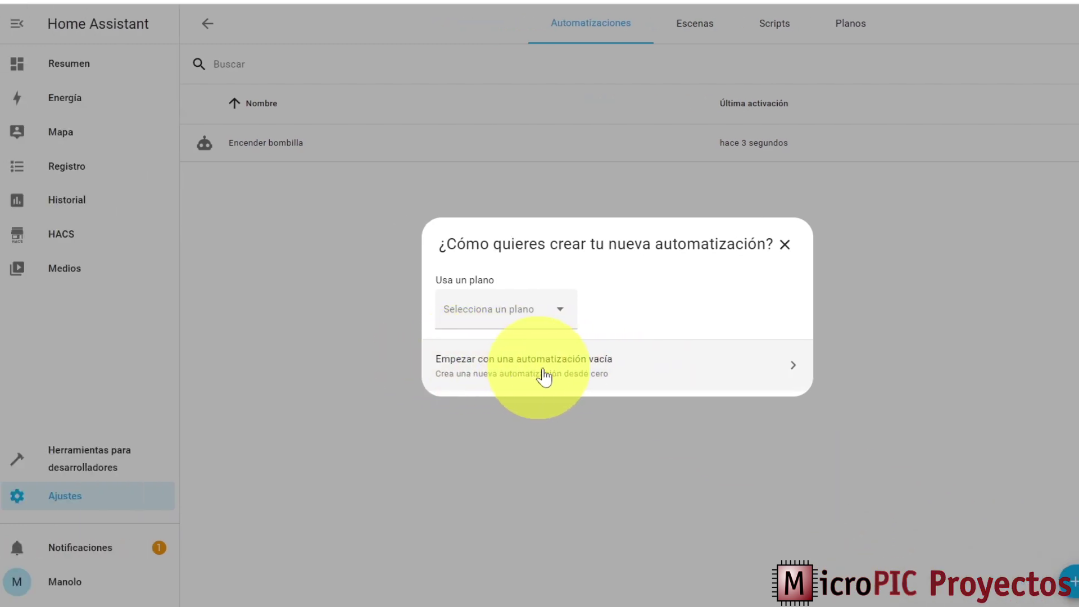
pyautogui.click(588, 371)
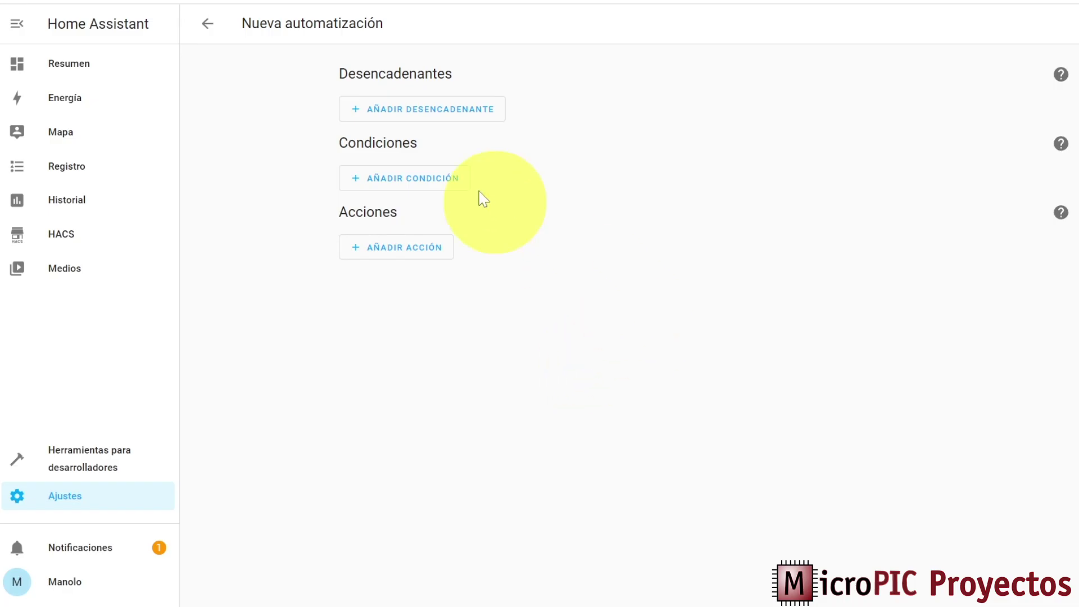
# Add a state (Estado) trigger to the second automation for changes of the NTC Temperatura entity.
pyautogui.click(426, 122)
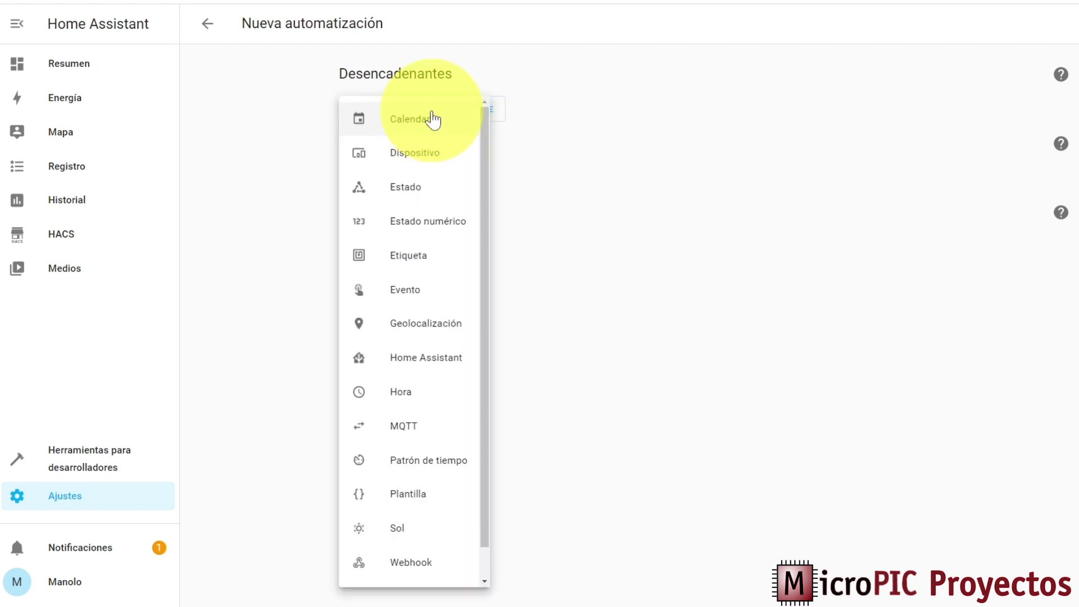
pyautogui.click(409, 186)
pyautogui.click(397, 181)
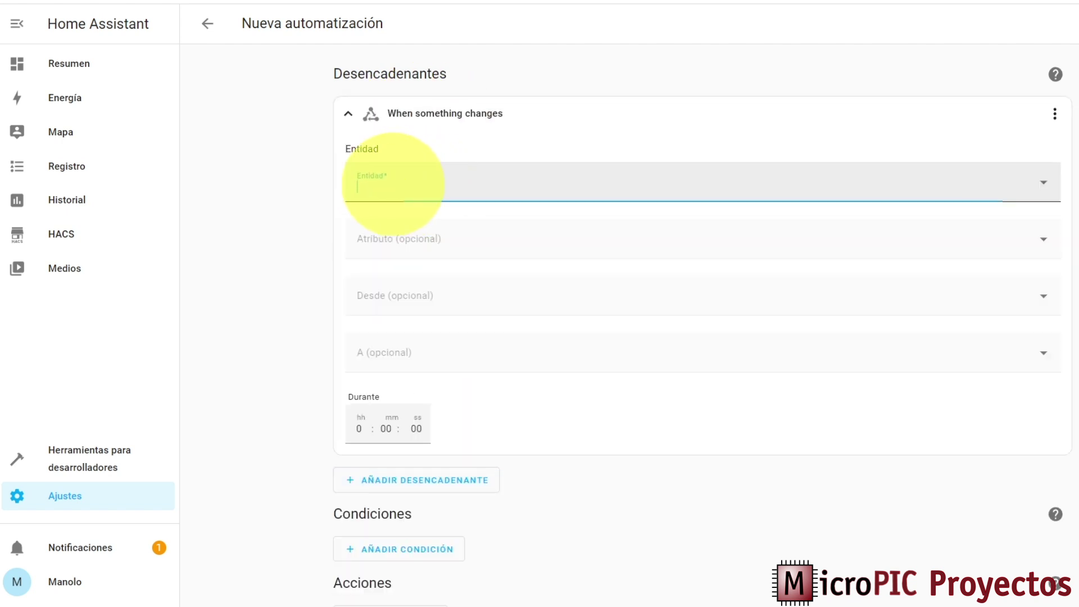
pyautogui.scroll(-5, 436, 357)
pyautogui.click(423, 415)
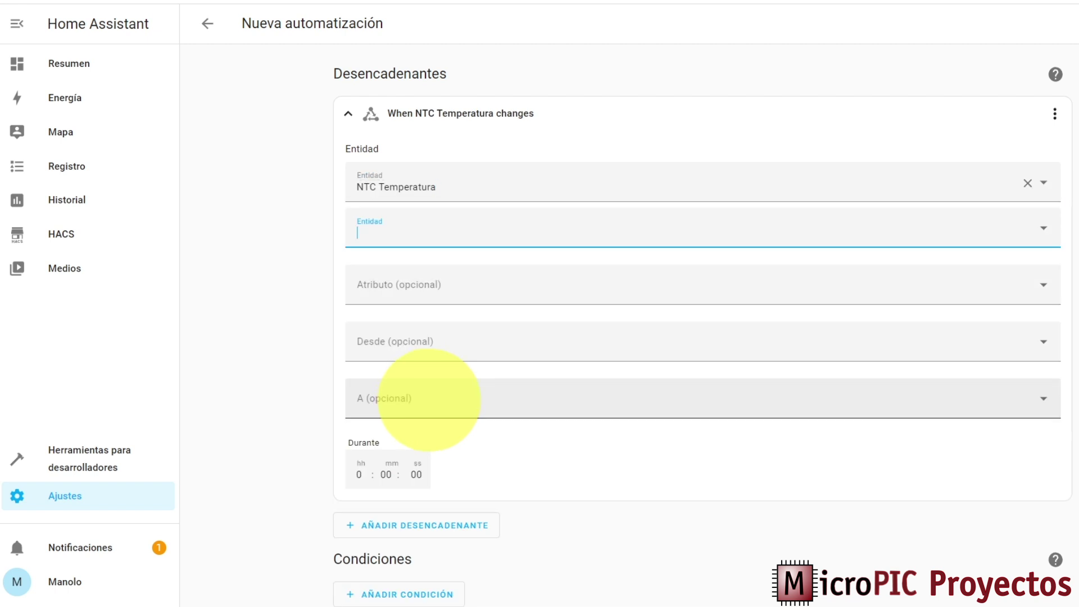
# Add a numeric state (Estado numérico) condition requiring NTC Temperatura to be above (Por encima de) 40.
pyautogui.scroll(-1, 284, 267)
pyautogui.scroll(-1, 284, 267)
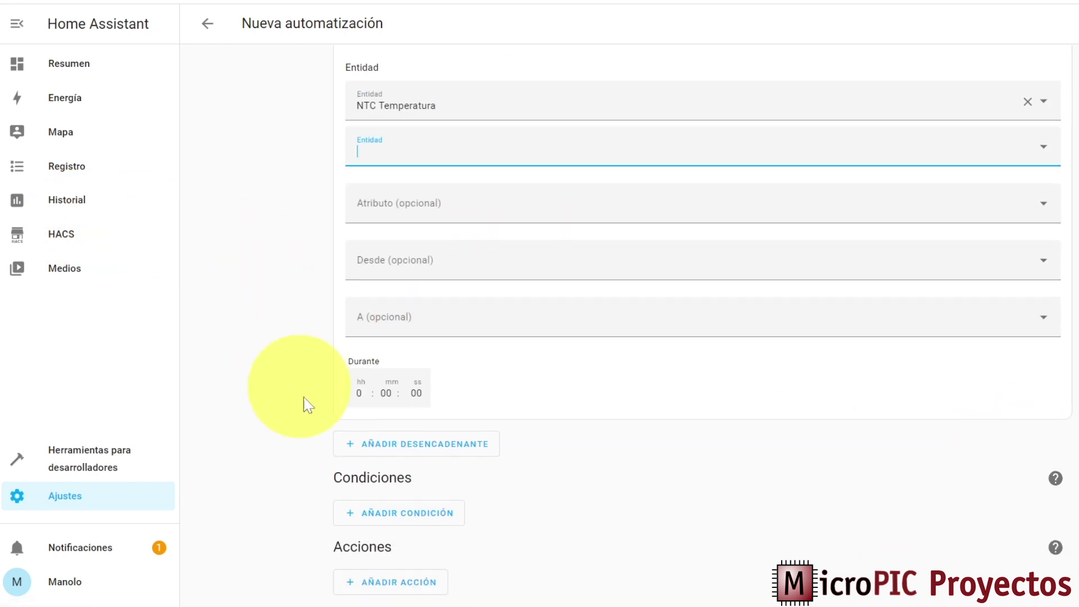
pyautogui.click(386, 514)
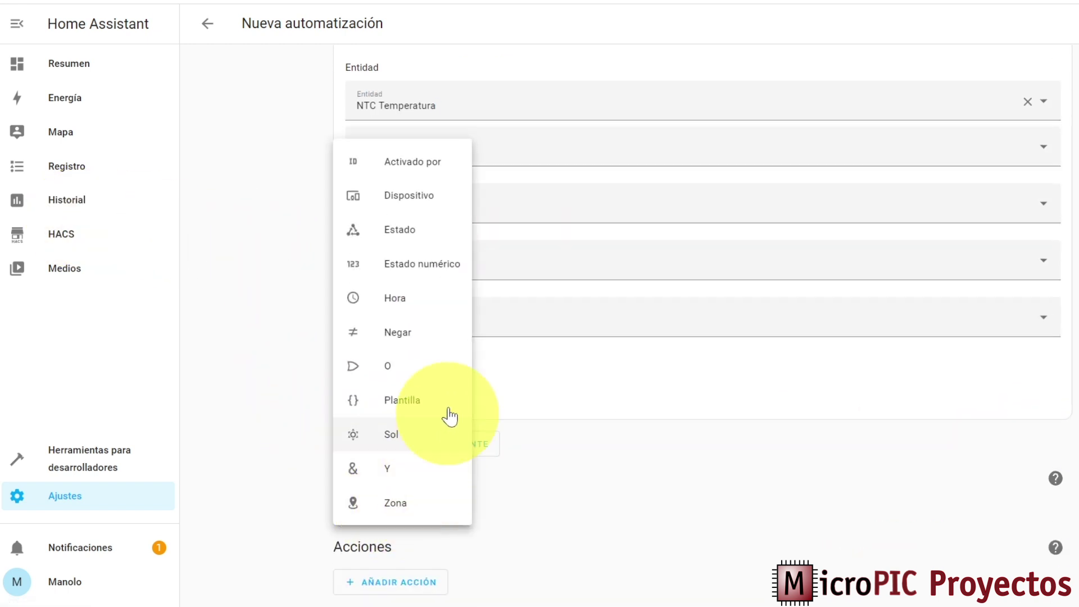
pyautogui.click(419, 267)
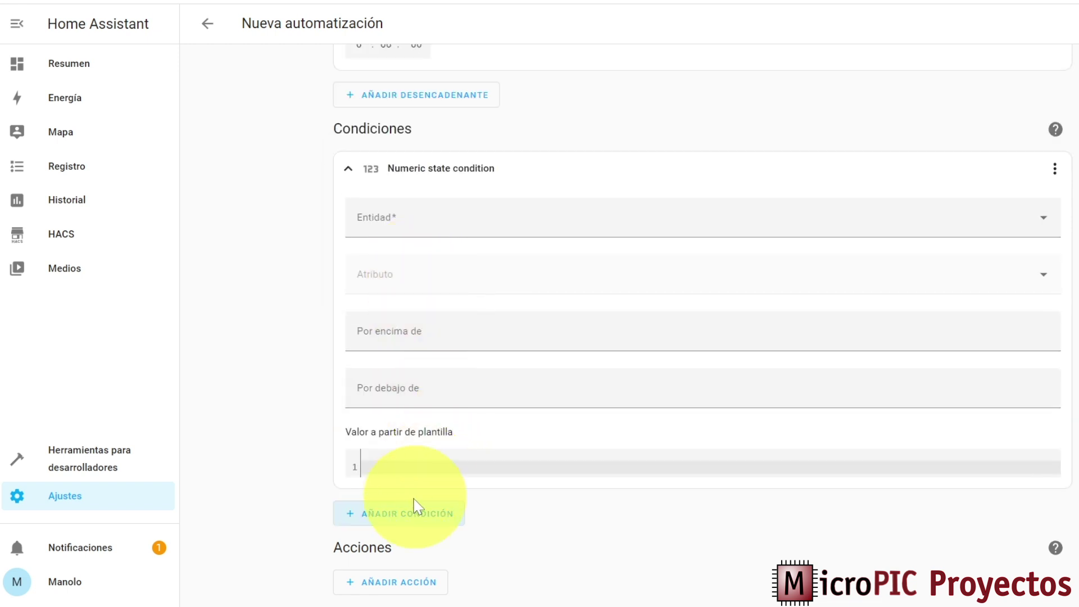
pyautogui.click(393, 221)
pyautogui.scroll(-5, 423, 281)
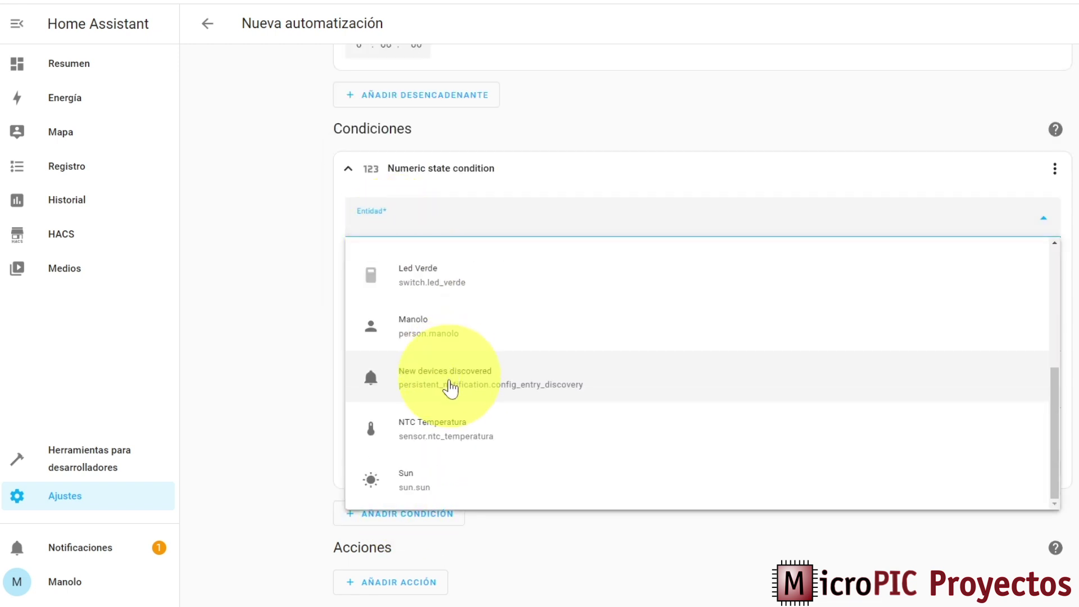
pyautogui.click(429, 436)
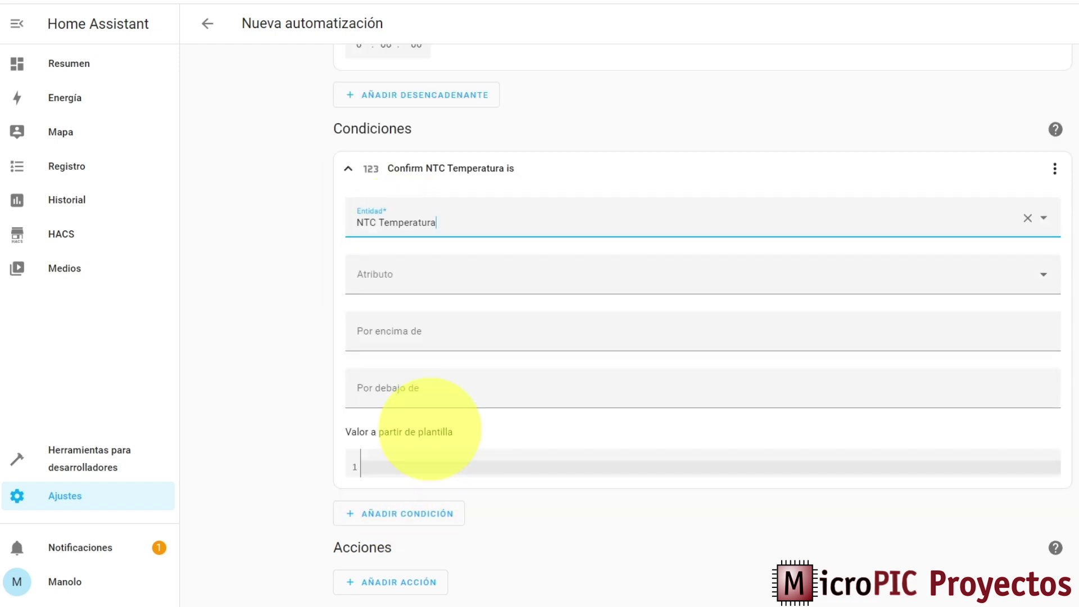
pyautogui.click(441, 336)
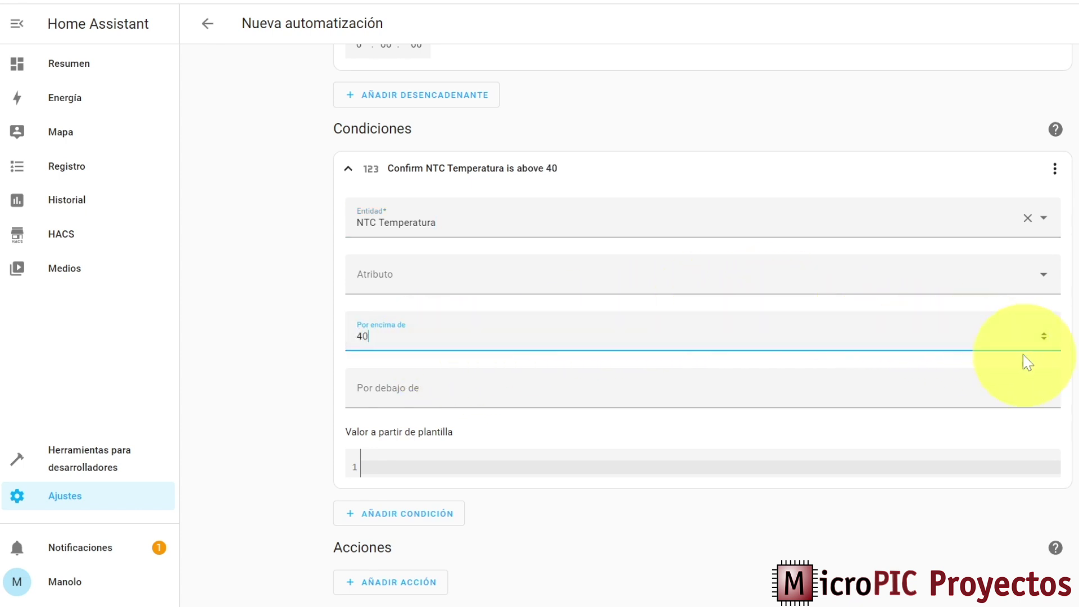
pyautogui.click(393, 390)
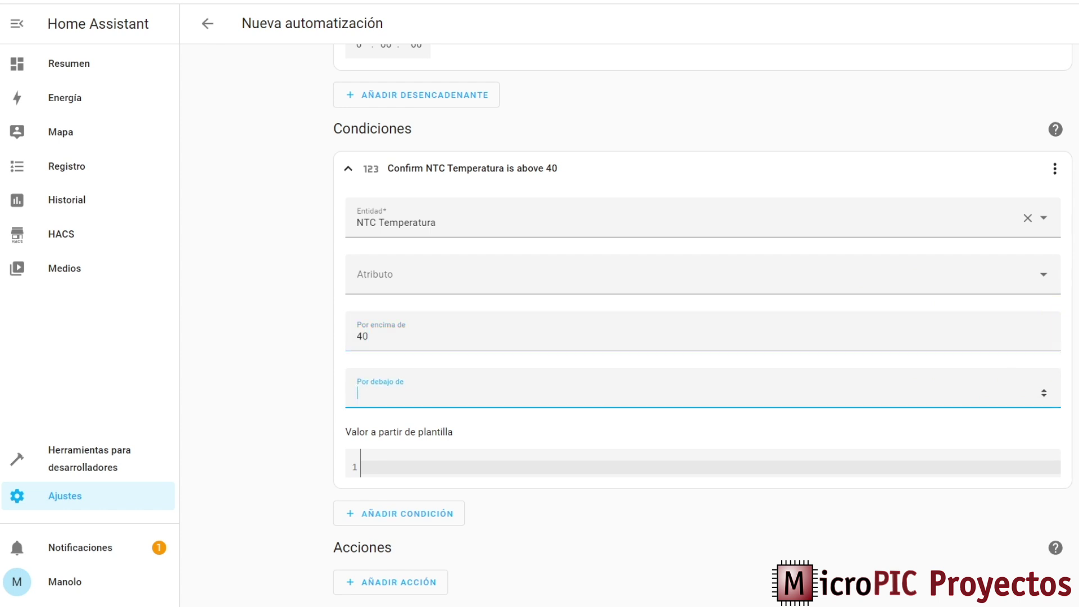
# Add a device (Dispositivo) action for termometro with the action Apagar Led Rojo.
pyautogui.click(384, 589)
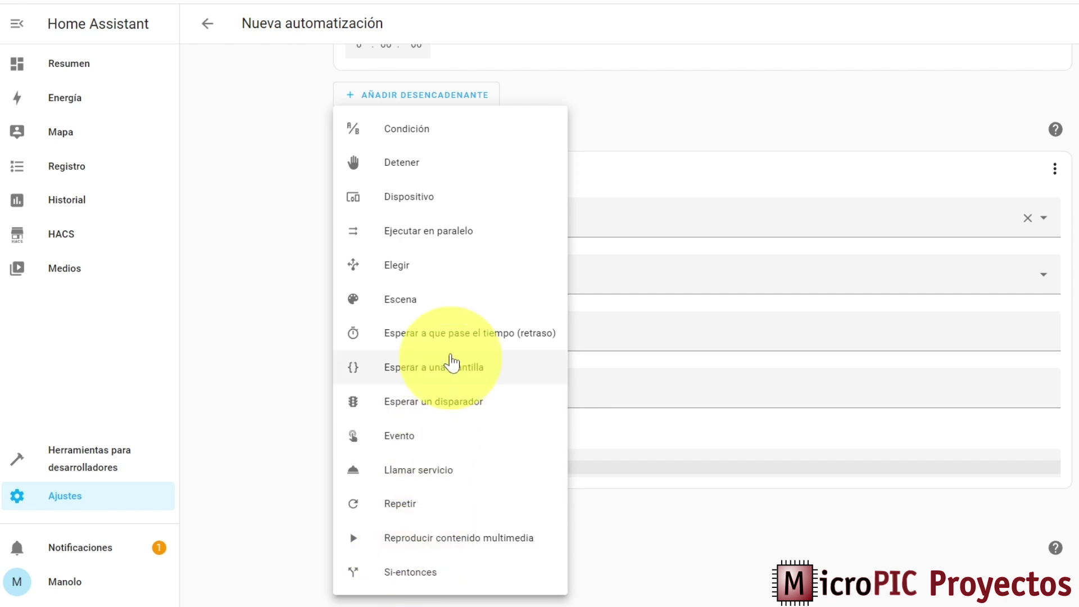
pyautogui.click(409, 198)
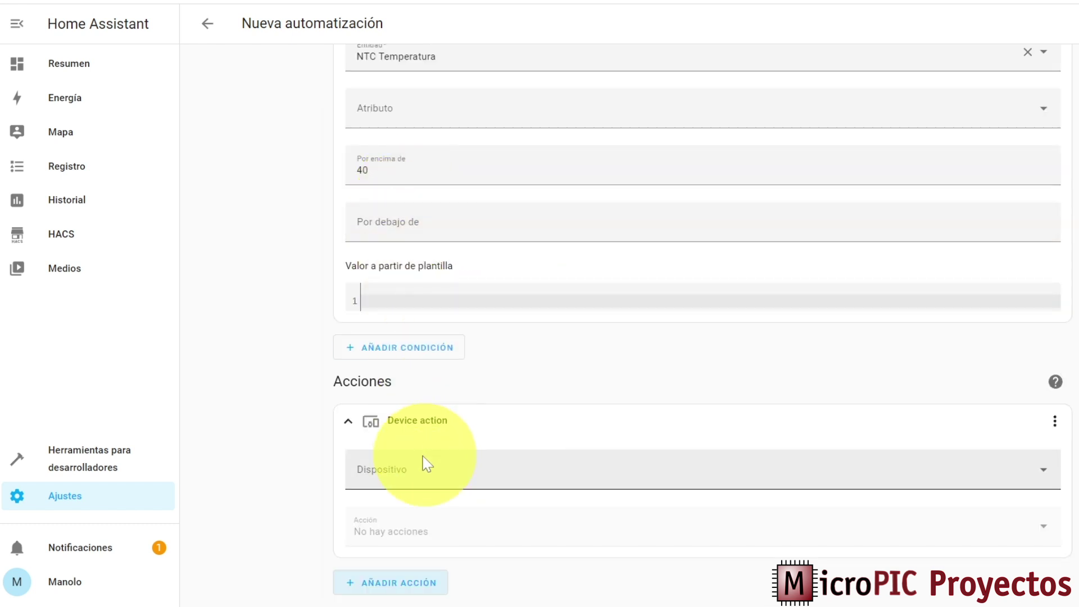
pyautogui.click(381, 472)
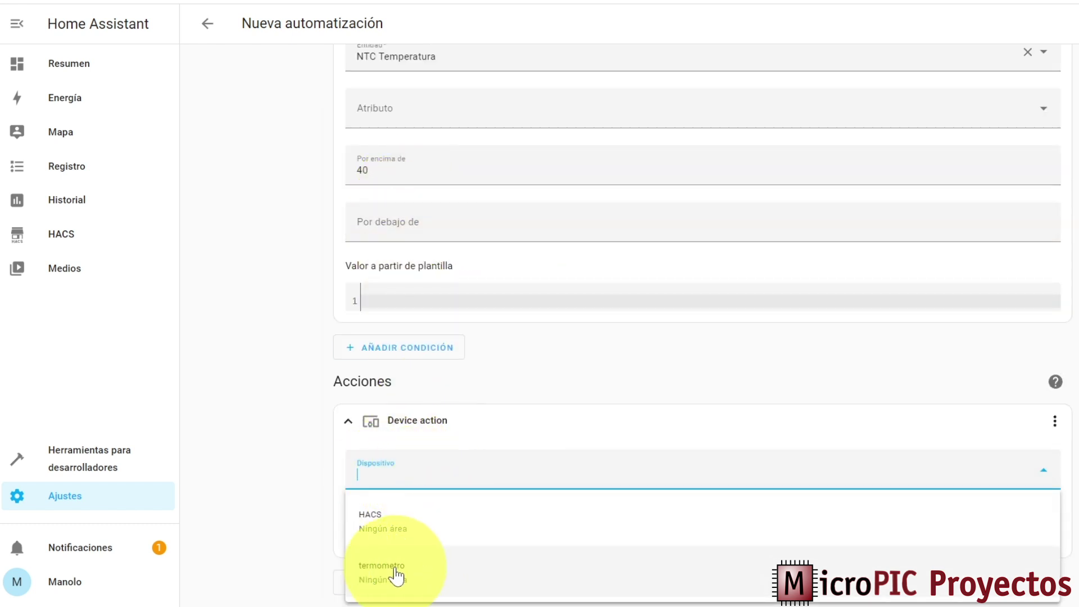
pyautogui.click(396, 574)
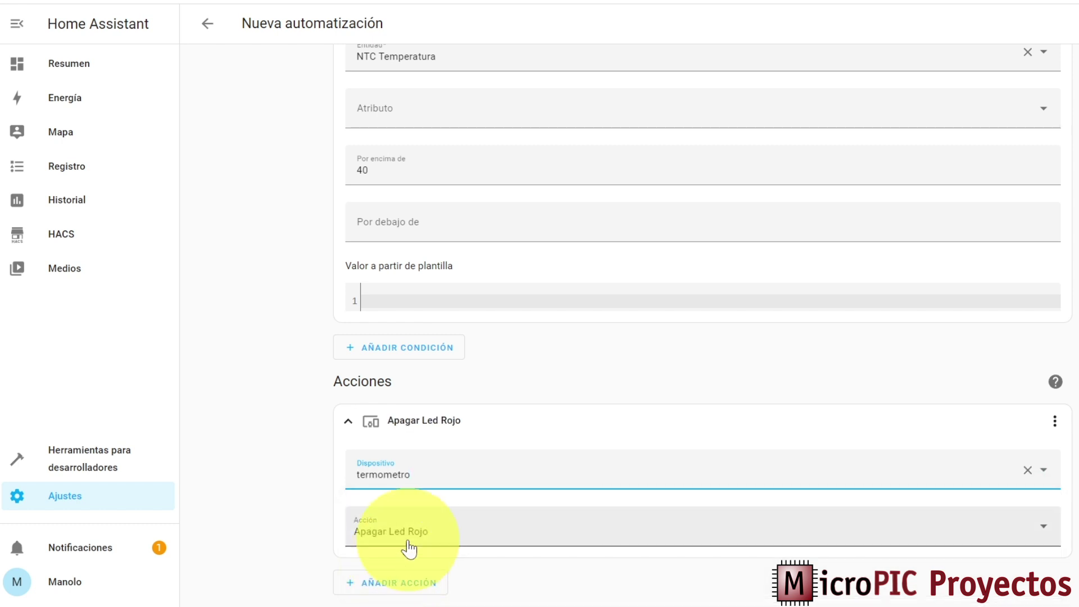
pyautogui.click(409, 547)
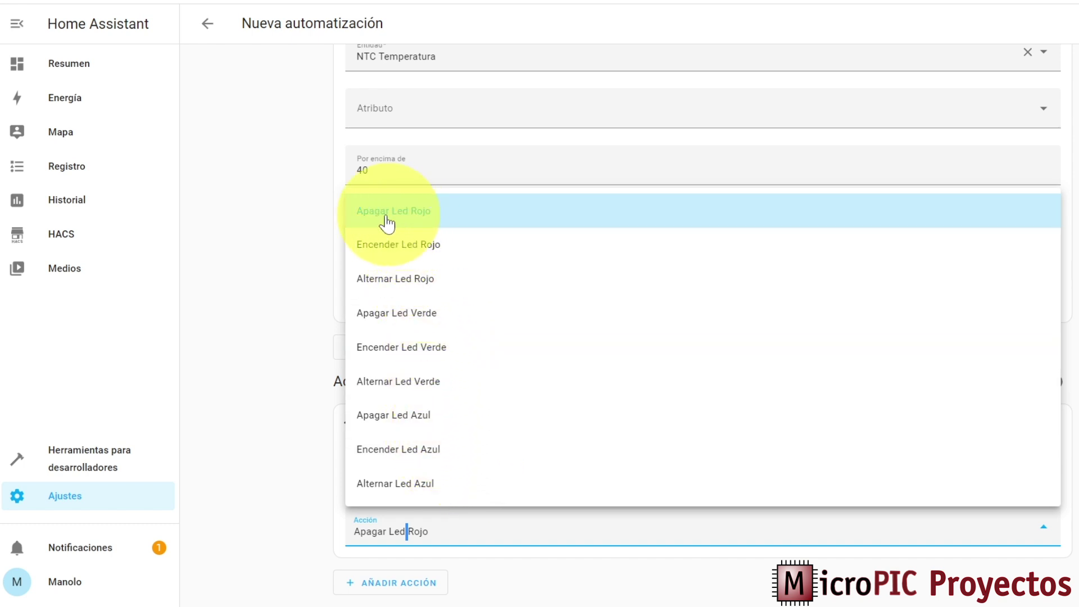
pyautogui.click(422, 226)
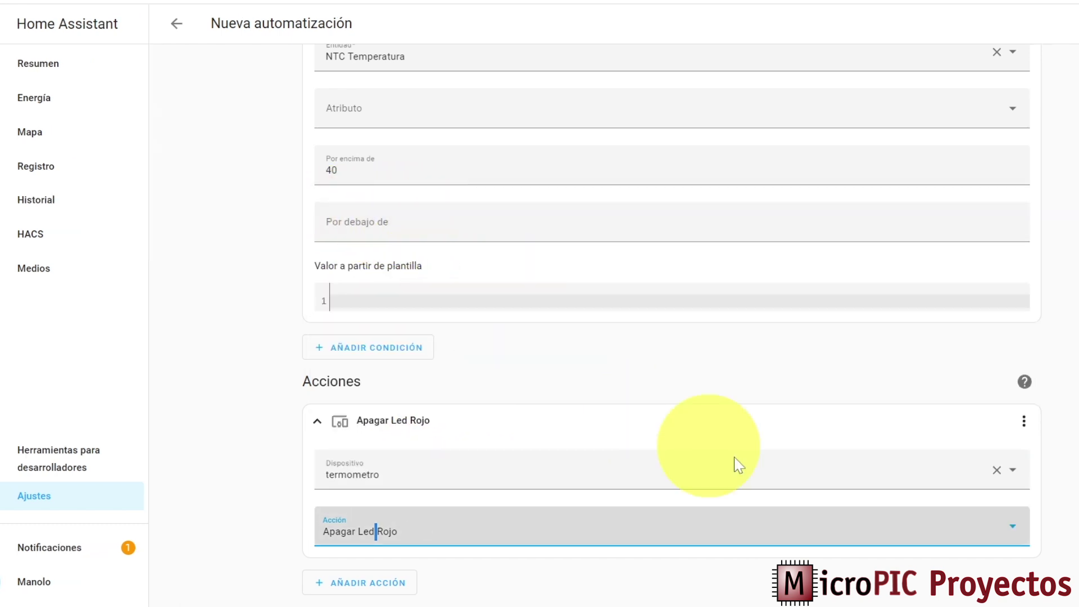
# Save the automation under the name "Apagar bombilla" and leave its editor.
pyautogui.click(1019, 590)
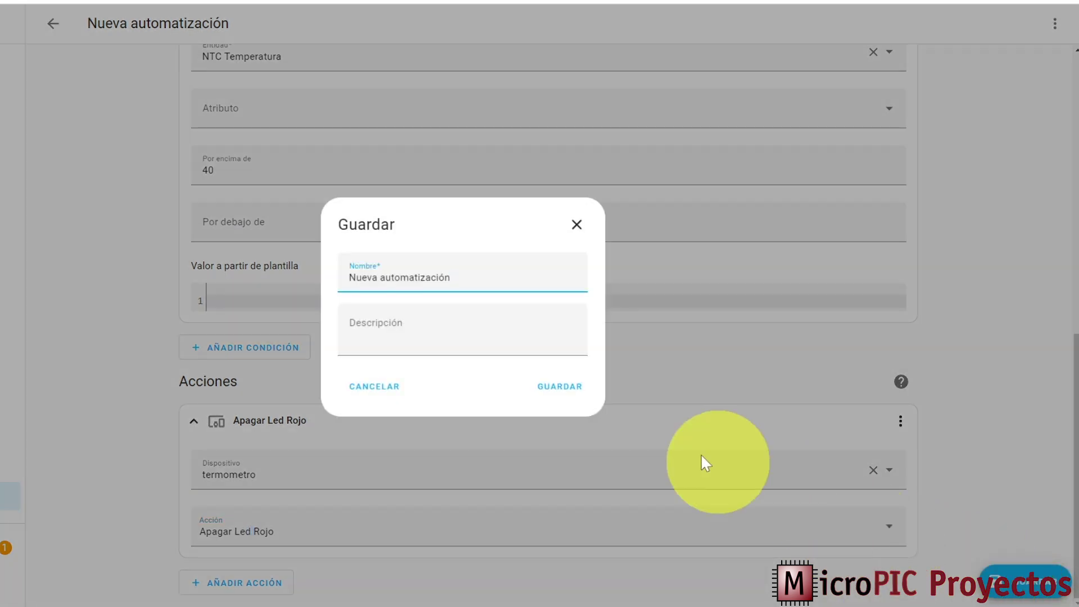
pyautogui.moveTo(451, 279); pyautogui.dragTo(327, 284)
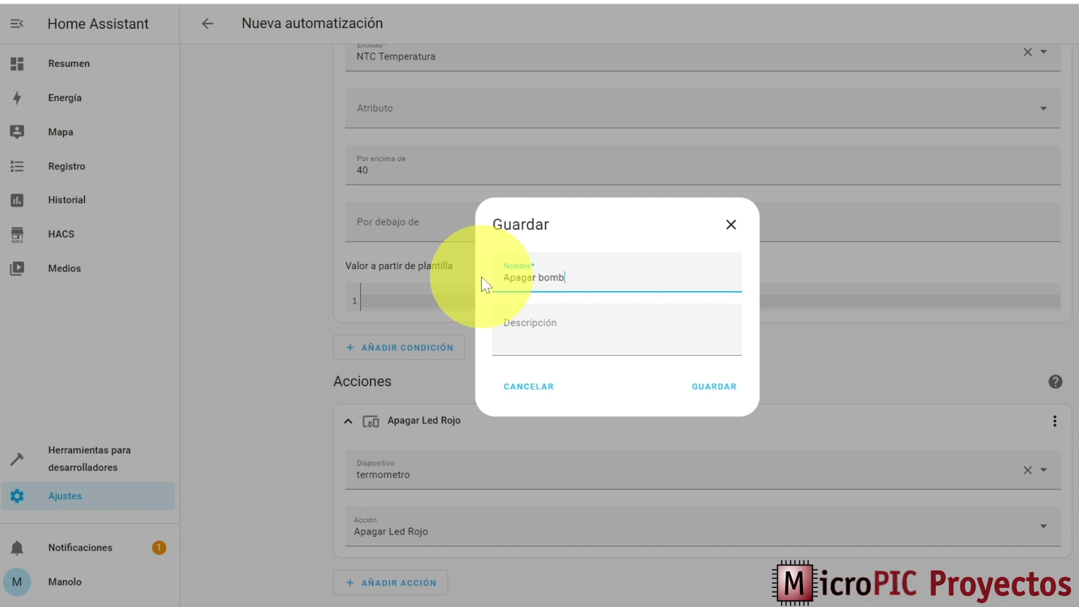
pyautogui.click(731, 382)
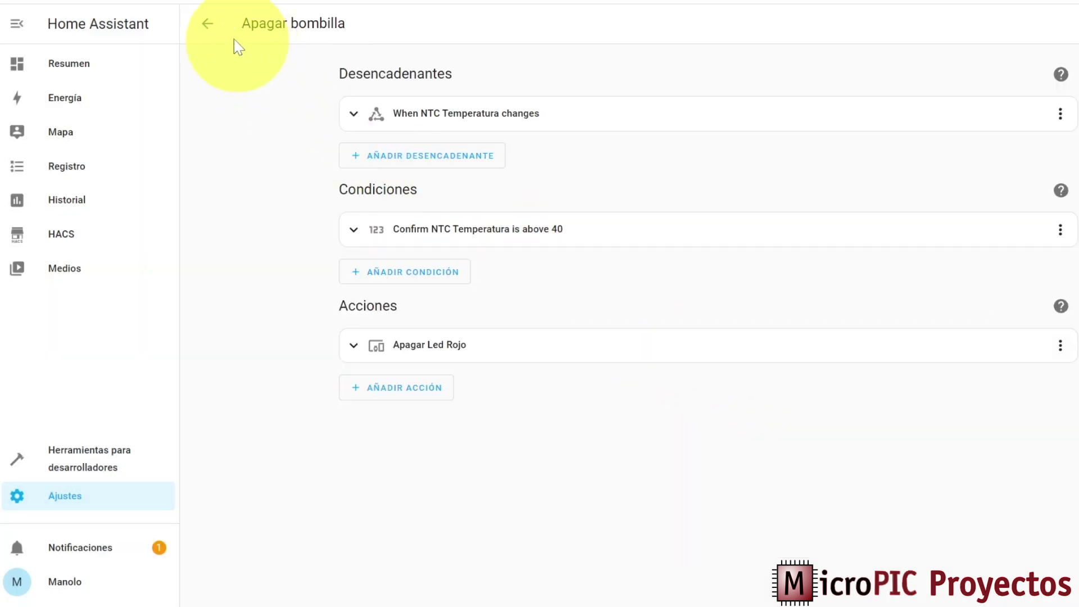
pyautogui.click(208, 24)
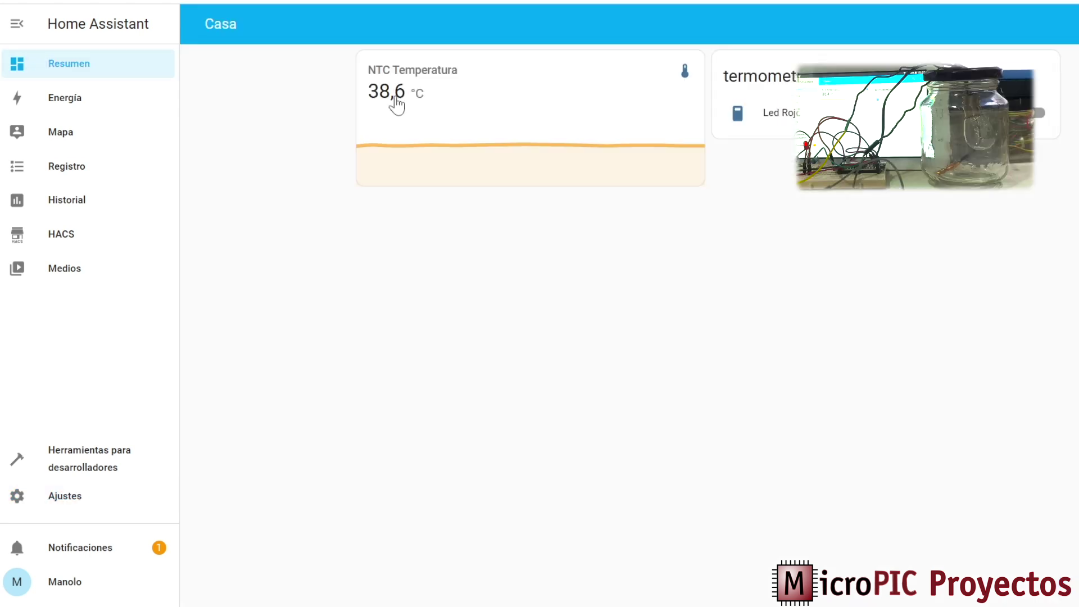
# Examine the NTC Temperatura readings in the full history, choosing today (Hoy) as the date range.
pyautogui.click(382, 92)
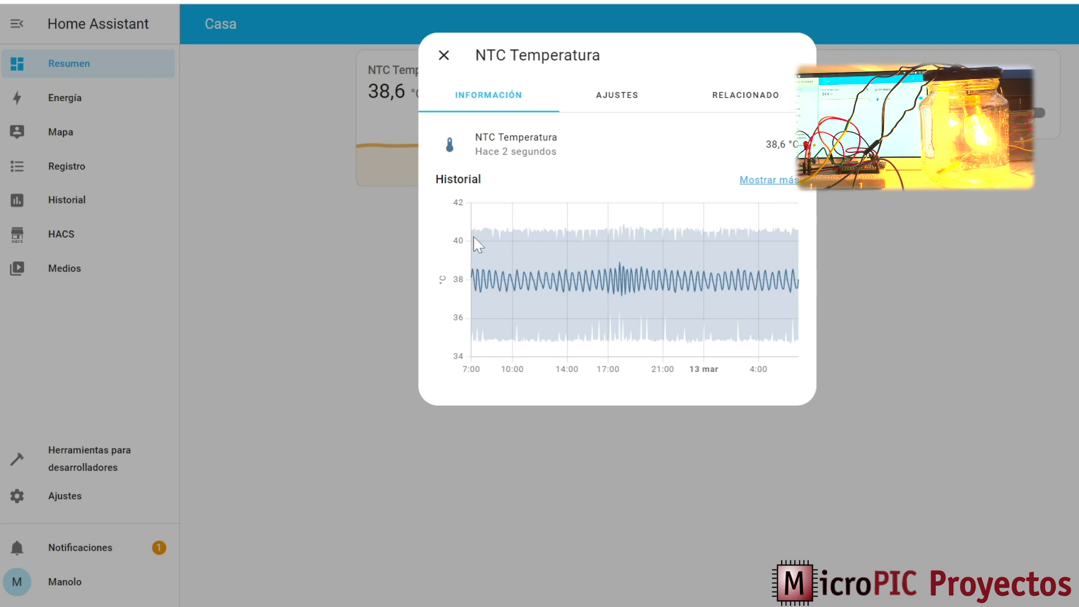
pyautogui.moveTo(477, 242)
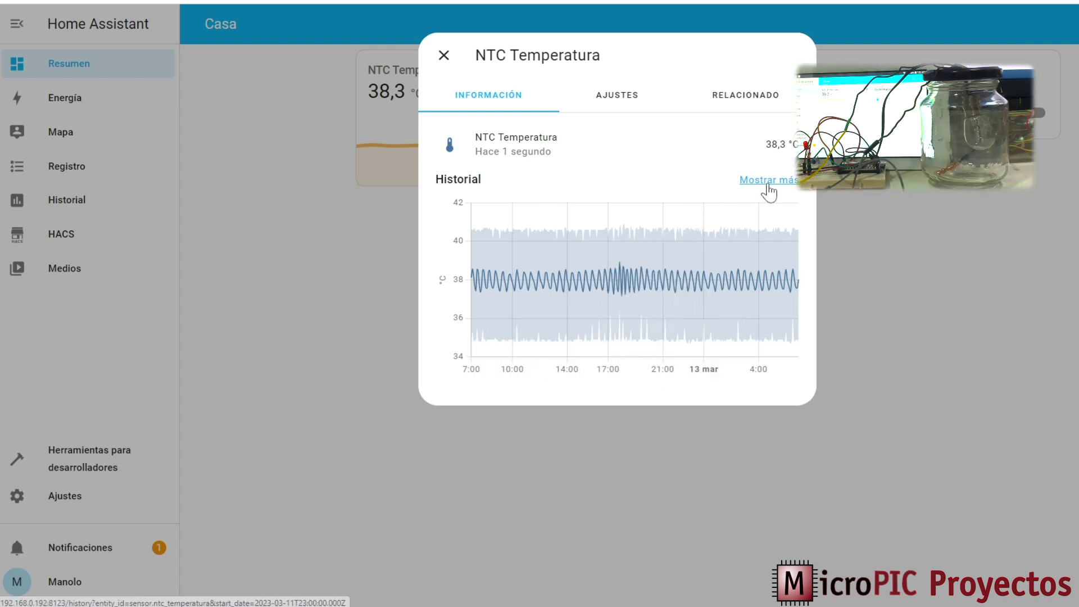
pyautogui.click(768, 181)
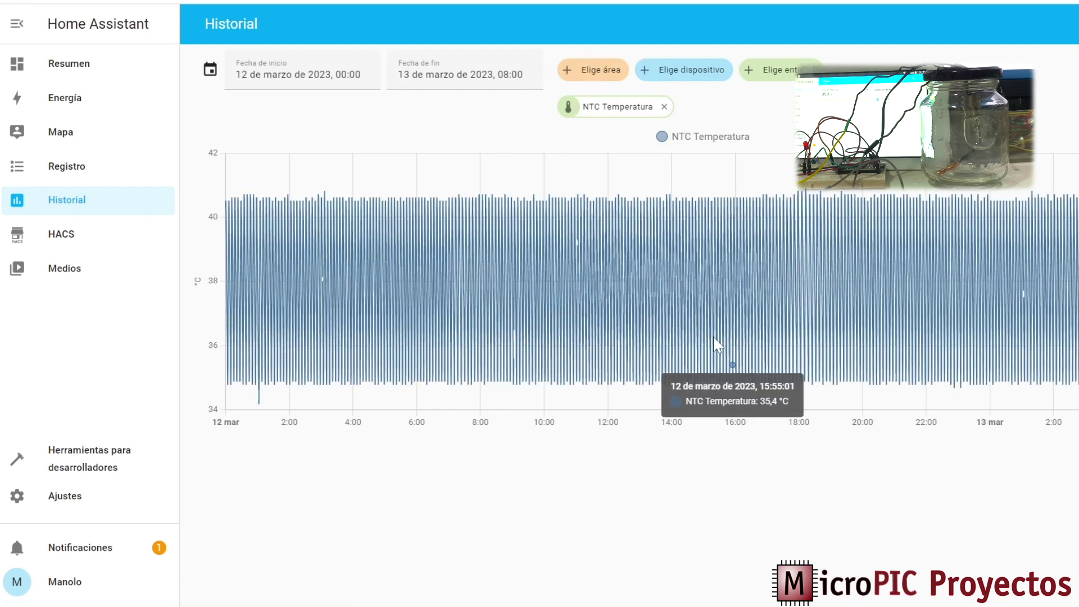
pyautogui.click(303, 70)
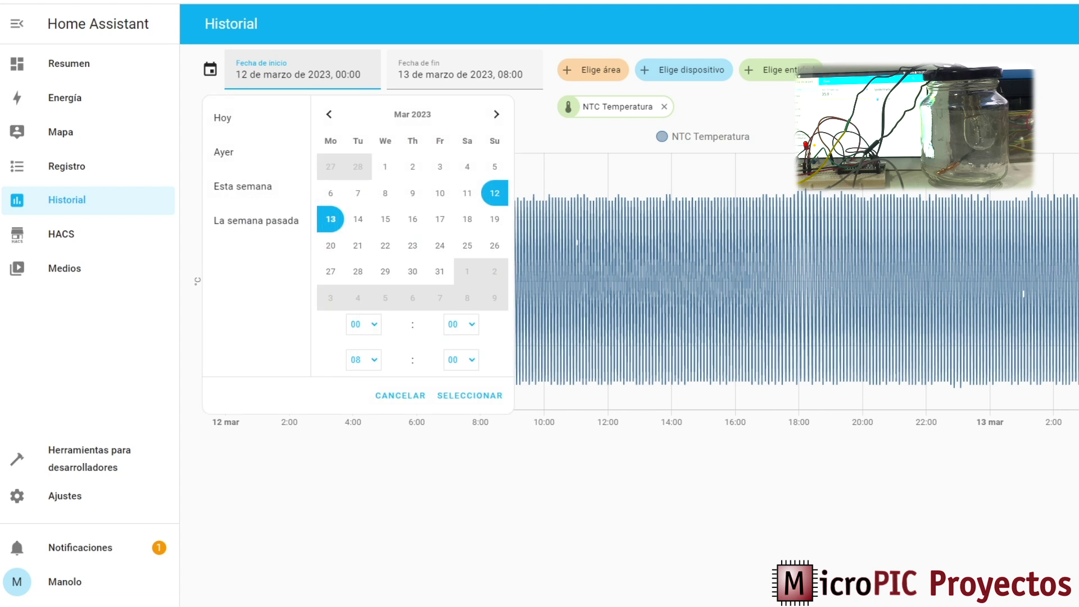
pyautogui.click(230, 121)
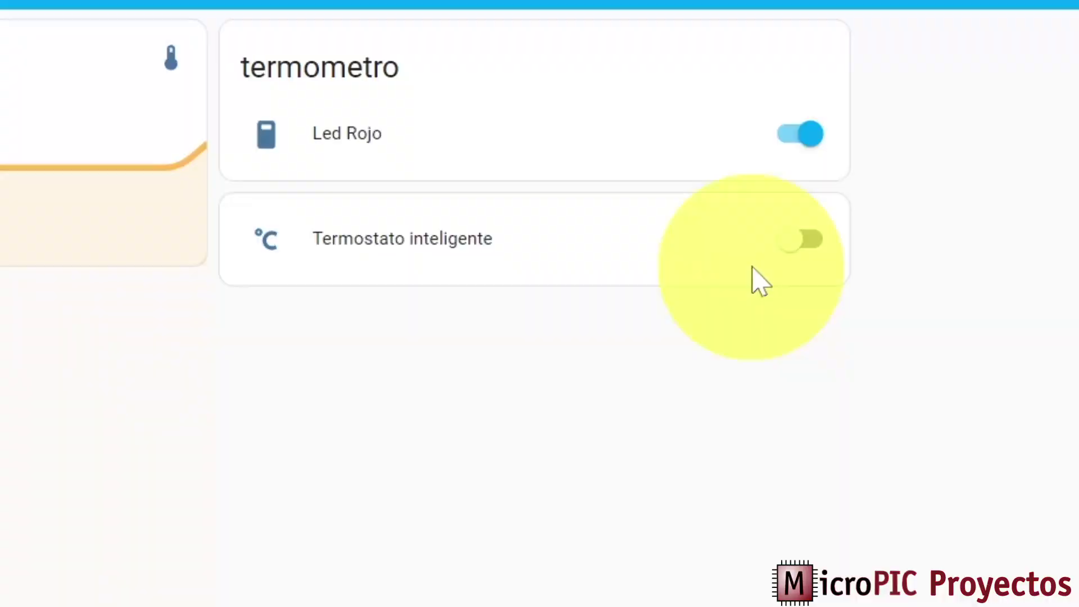
# Turn on the Termostato inteligente switch on the dashboard.
pyautogui.click(804, 239)
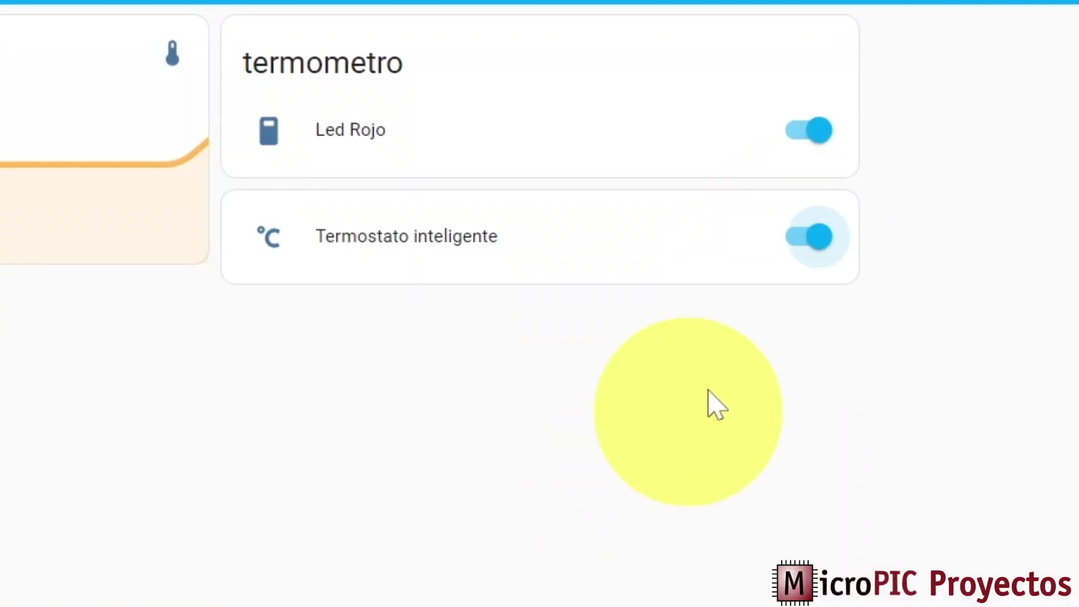
pyautogui.click(822, 250)
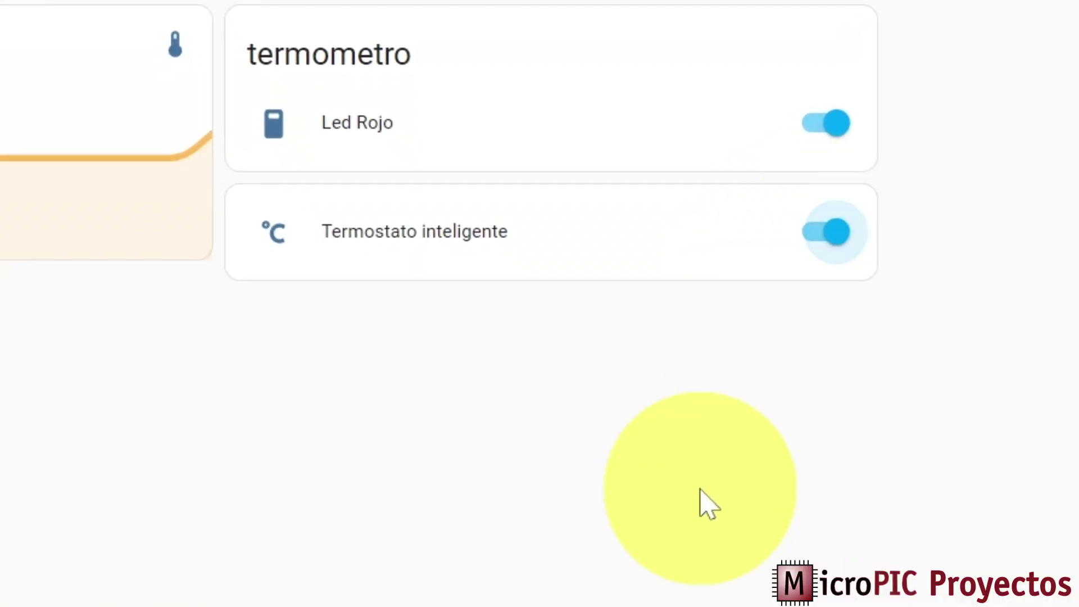
pyautogui.click(832, 231)
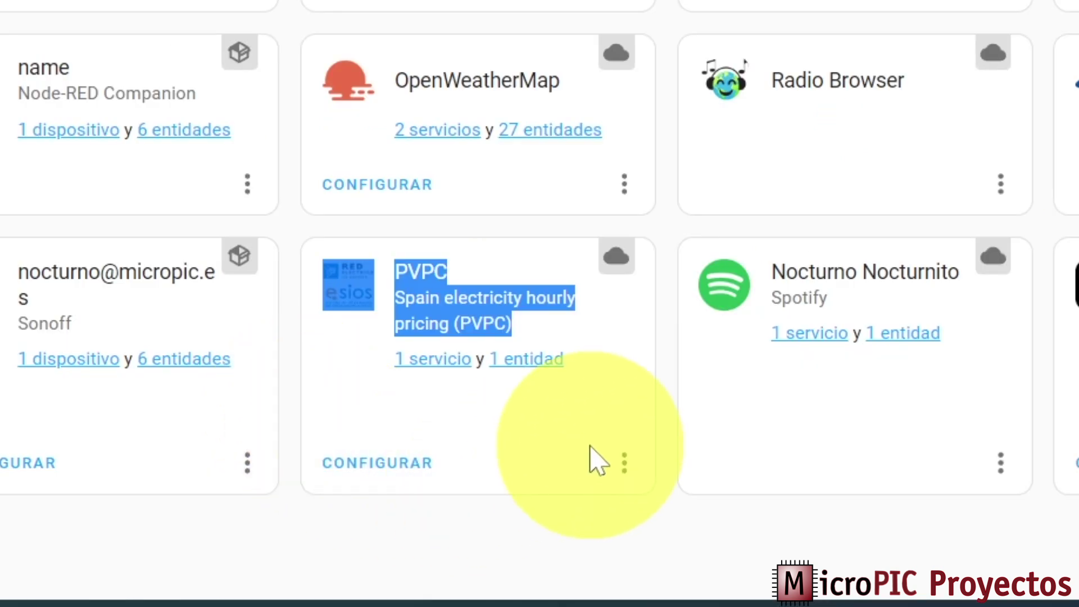
# Review the configuration options of the PVPC integration and close them without changes.
pyautogui.click(722, 497)
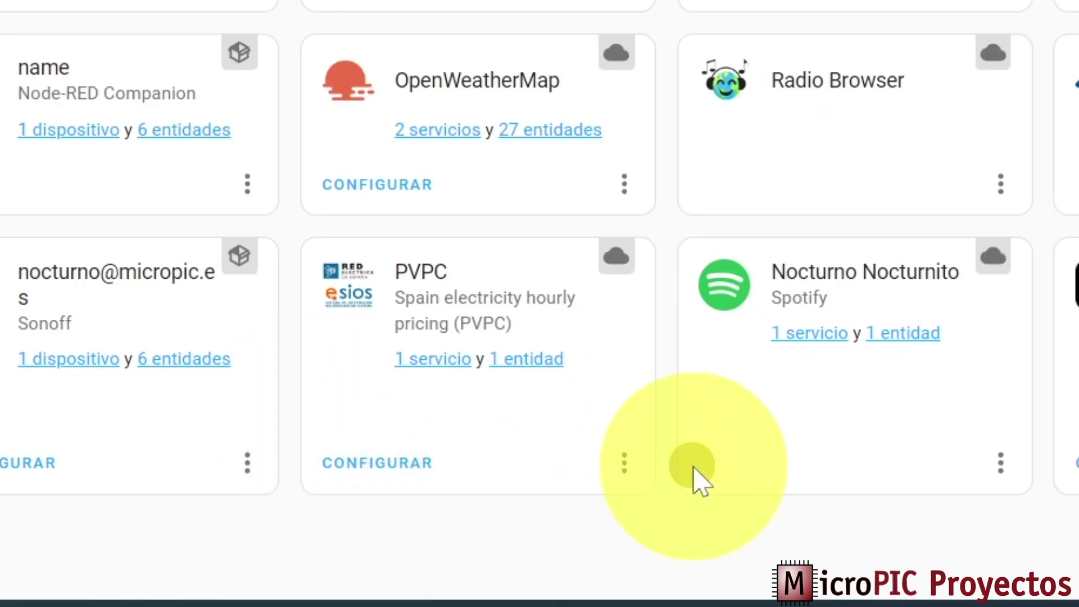
pyautogui.click(358, 475)
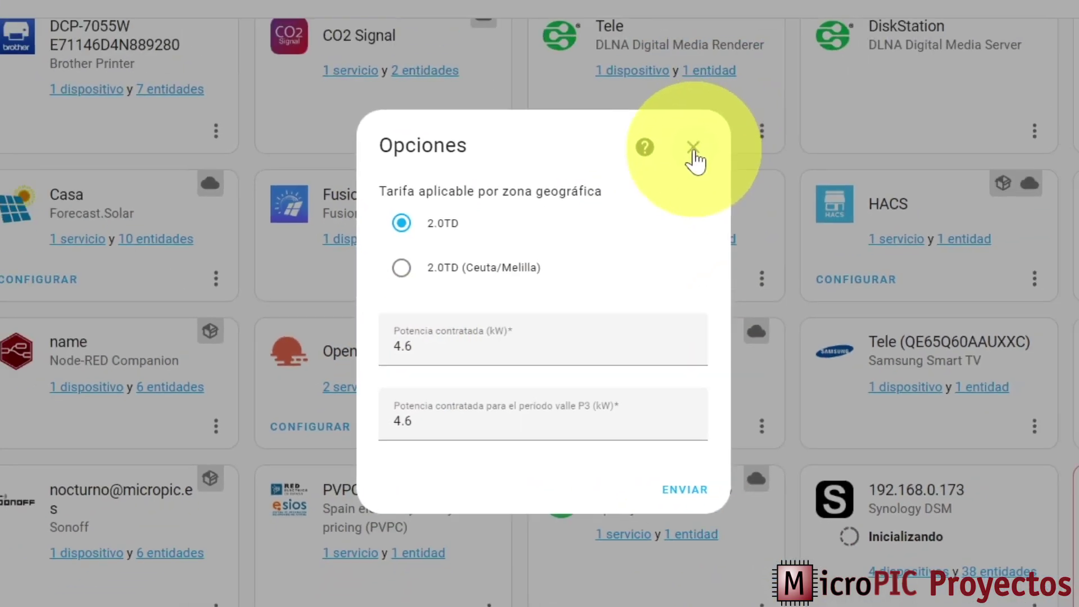
pyautogui.click(692, 149)
# Inspect the PVPC service page and the view choice for adding its sensor to a dashboard, without adding it.
pyautogui.click(381, 508)
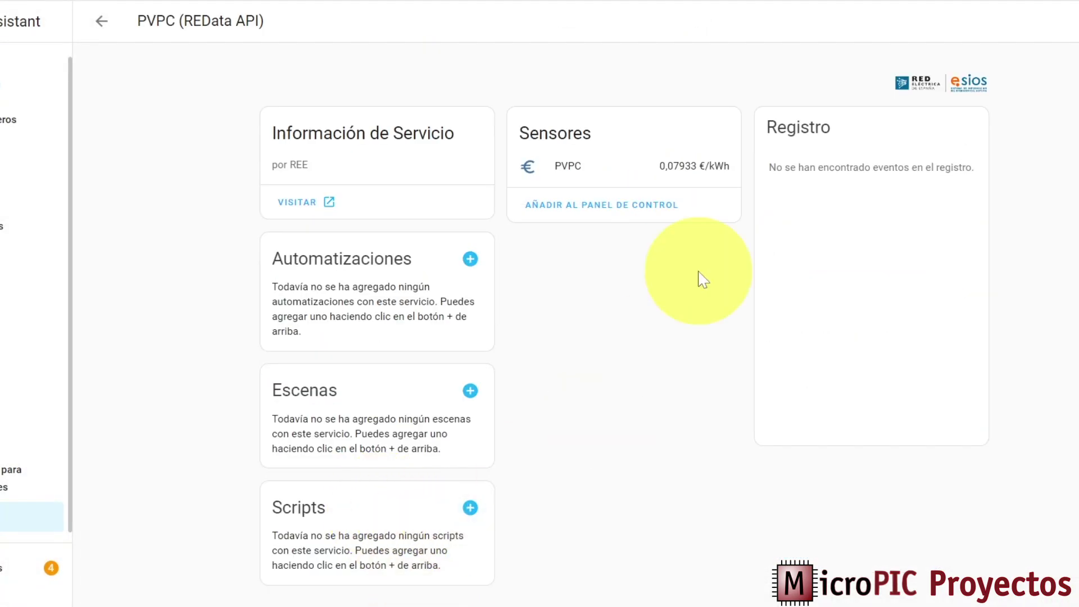
pyautogui.click(553, 210)
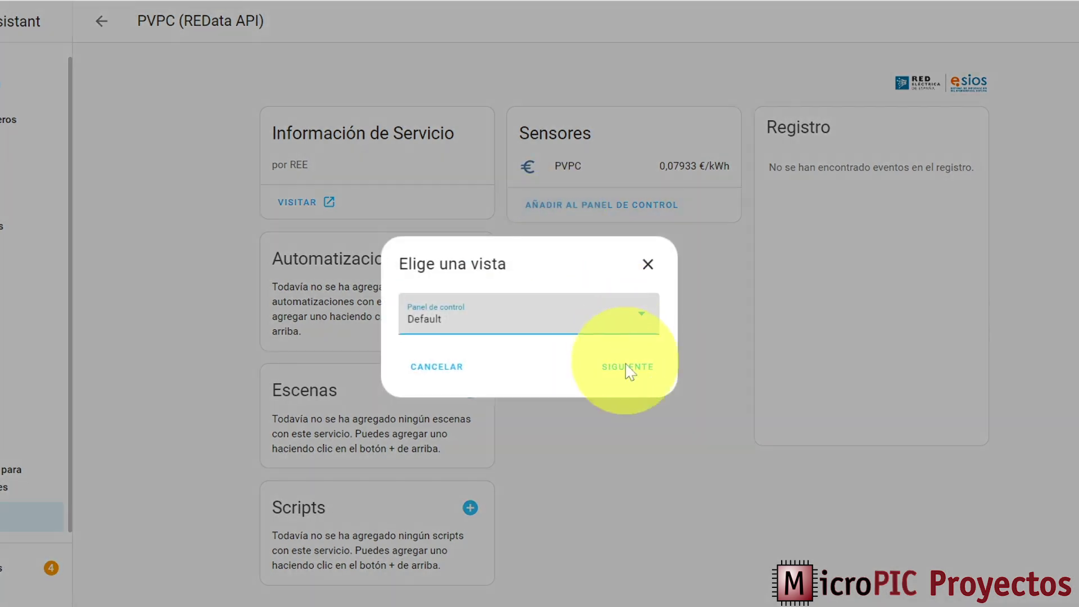
pyautogui.click(646, 265)
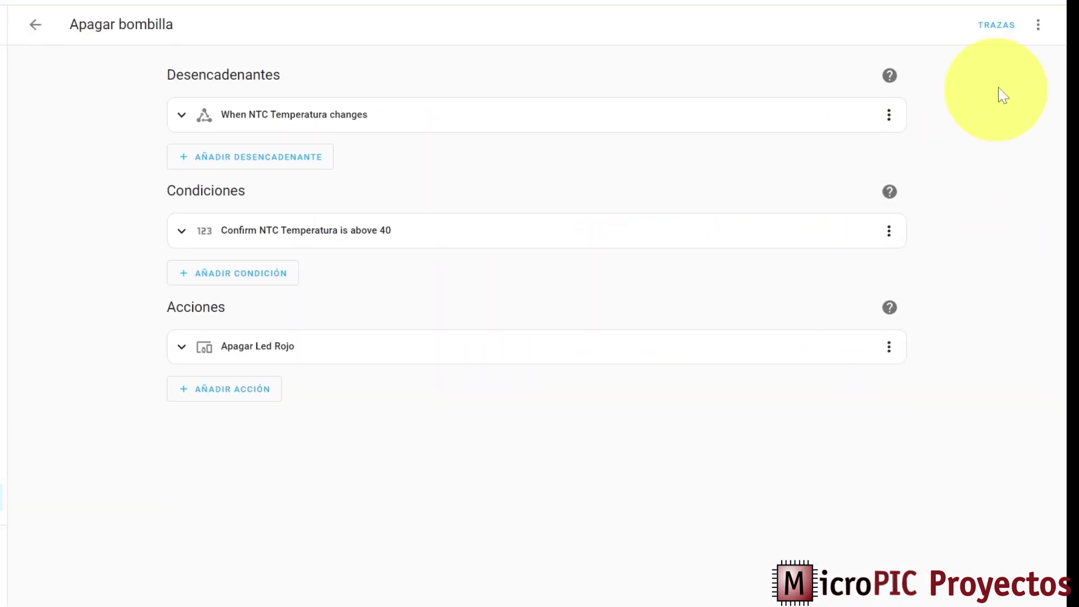
# Display the Apagar bombilla automation as YAML and select its whole code before returning to the automations list.
pyautogui.click(1047, 25)
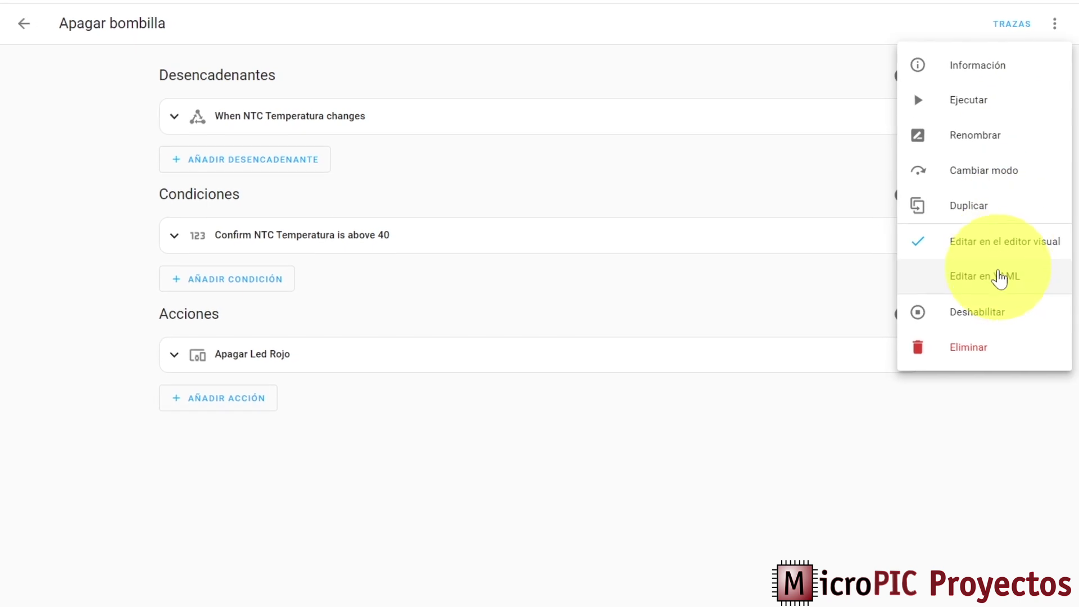
pyautogui.click(994, 274)
pyautogui.moveTo(183, 309); pyautogui.dragTo(5, 60)
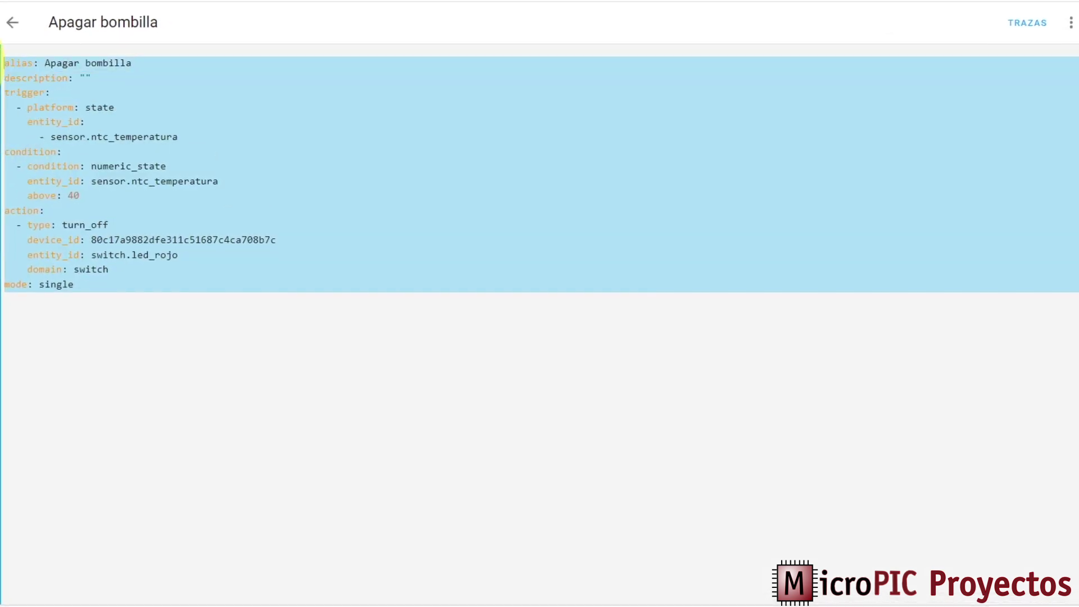
pyautogui.click(9, 26)
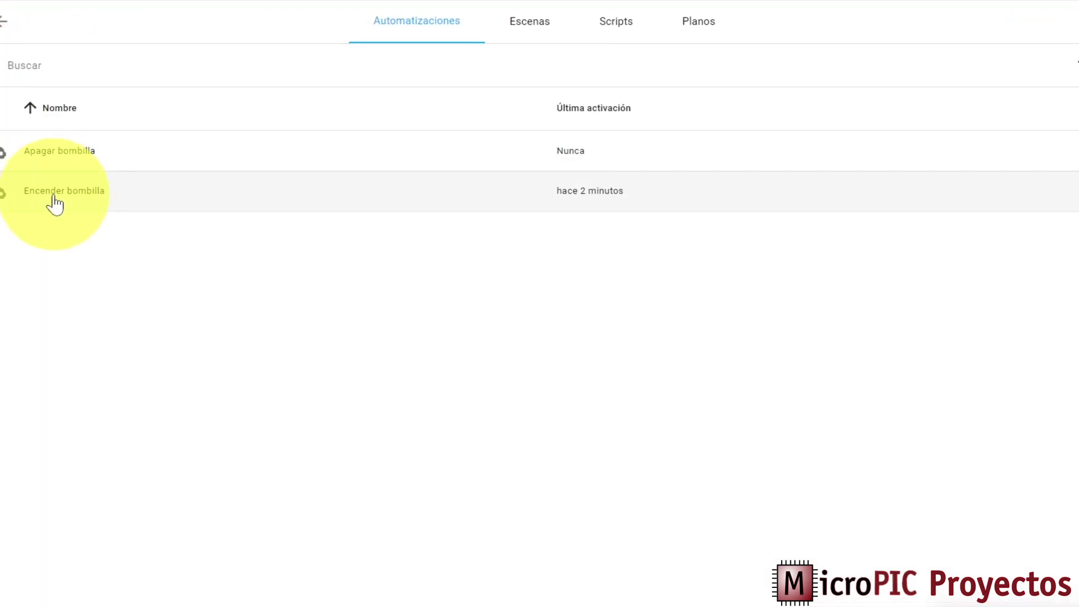
# Display the Encender bombilla automation as YAML and select its whole code before returning to the automations list.
pyautogui.click(1068, 20)
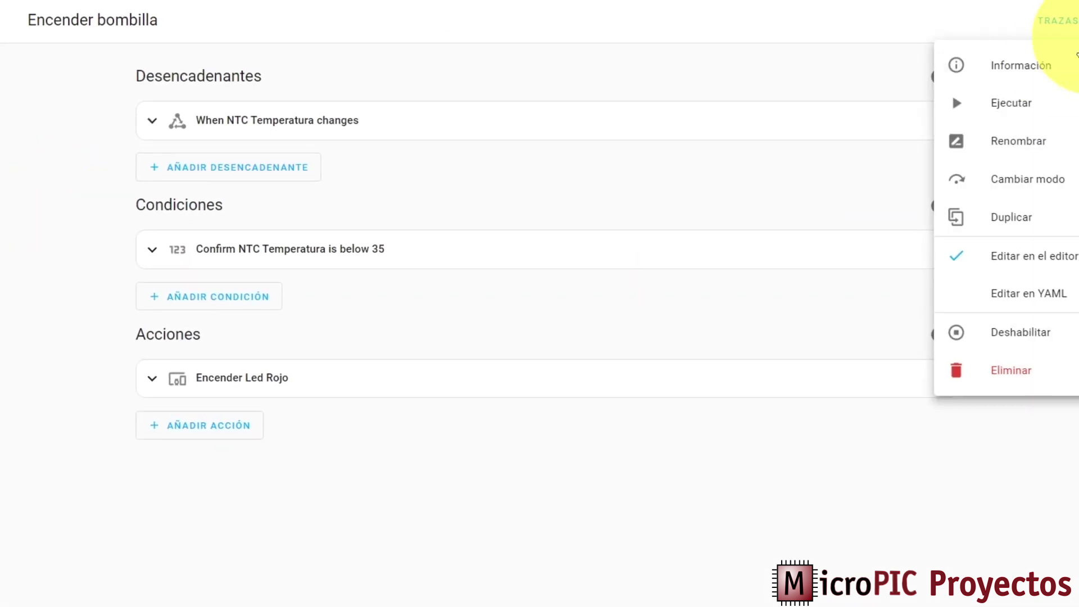
pyautogui.click(1024, 289)
pyautogui.moveTo(102, 295); pyautogui.dragTo(5, 61)
pyautogui.click(6, 19)
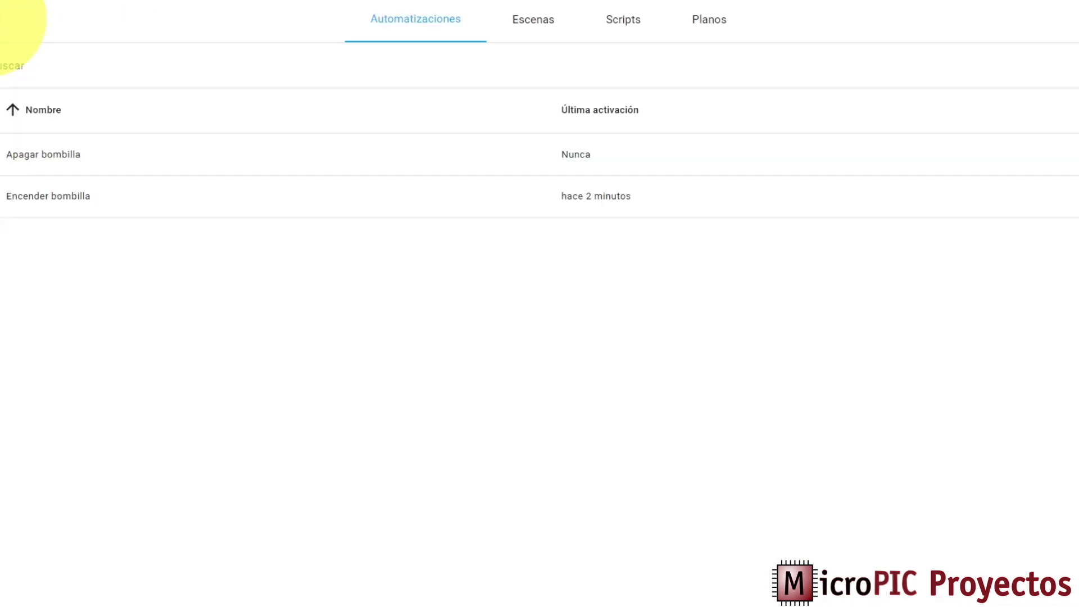